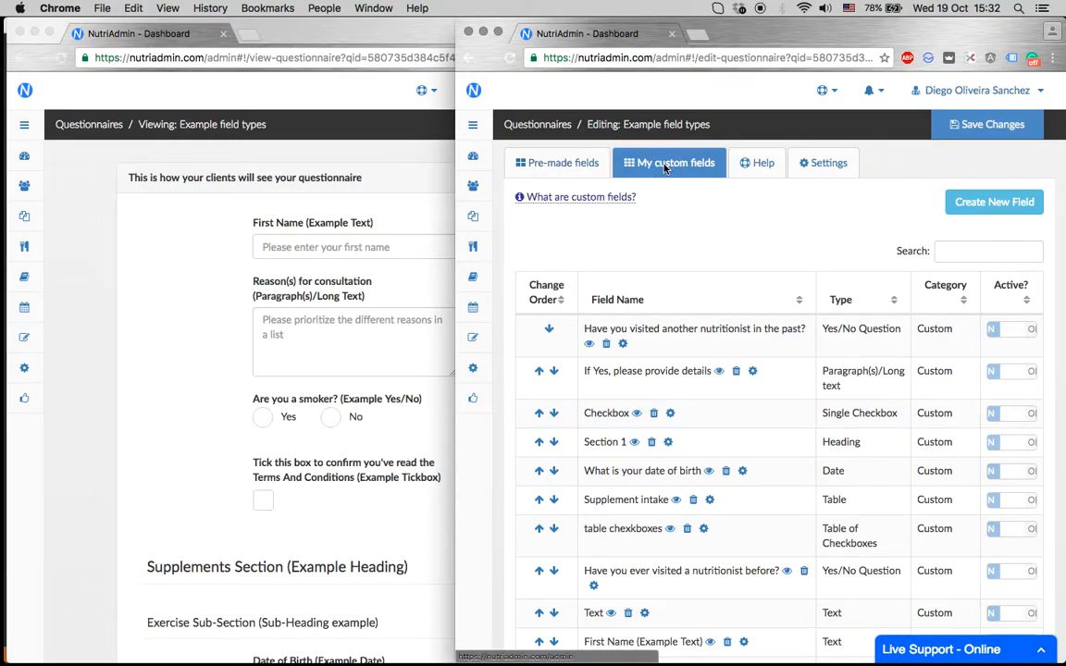
- Start creating a new custom field for the questionnaire and set its field type to Text
scroll(742, 227, "down", 3)
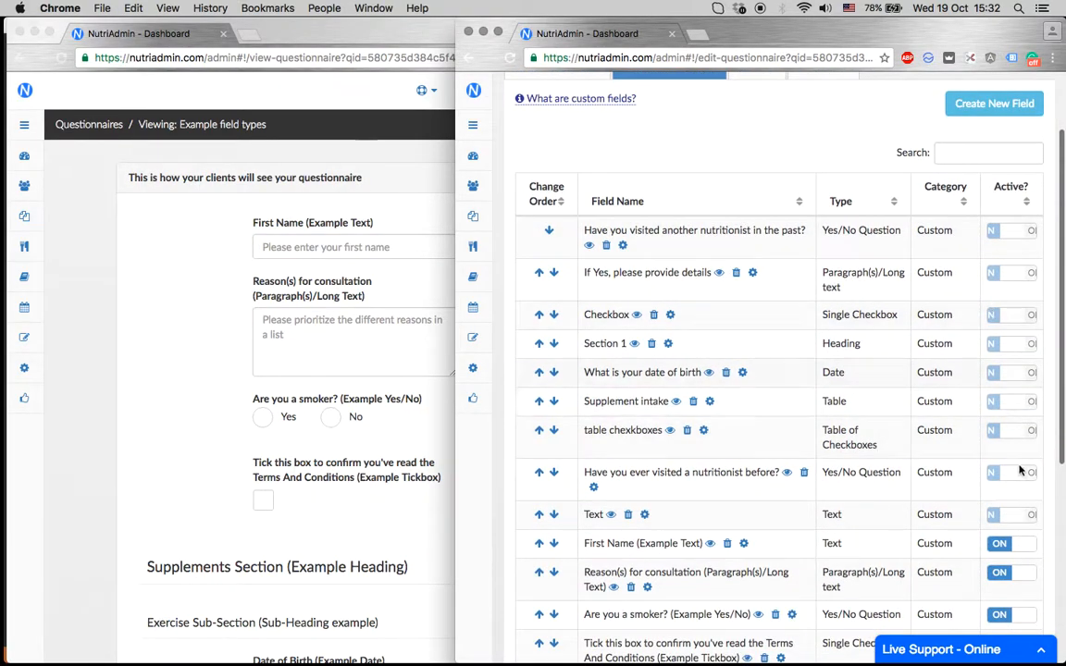
scroll(724, 412, "up", 3)
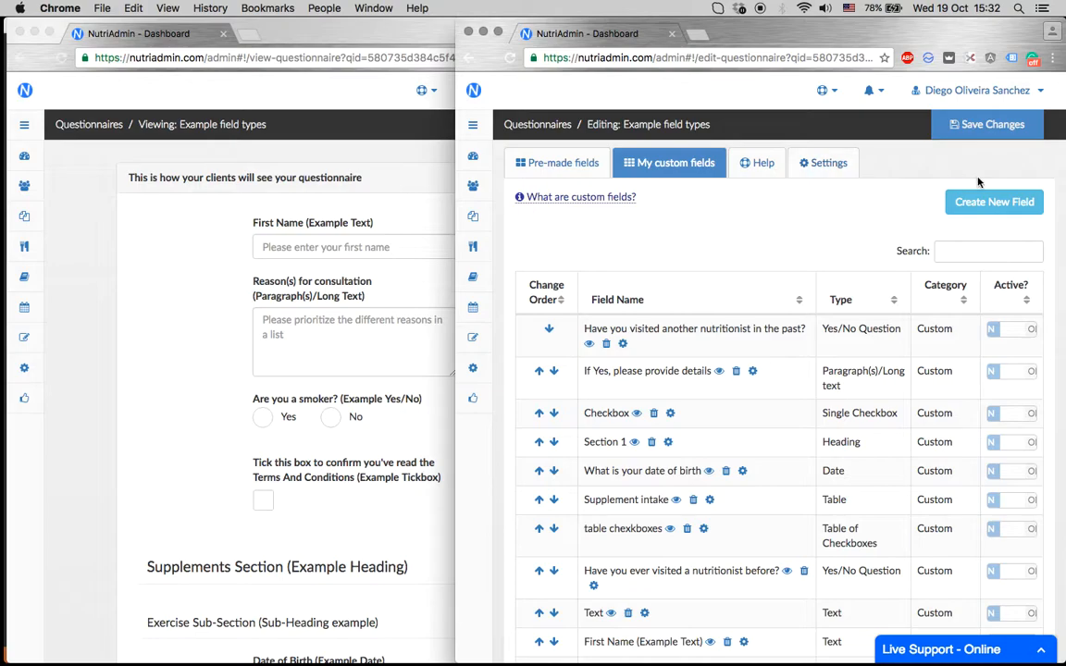
left_click(1008, 207)
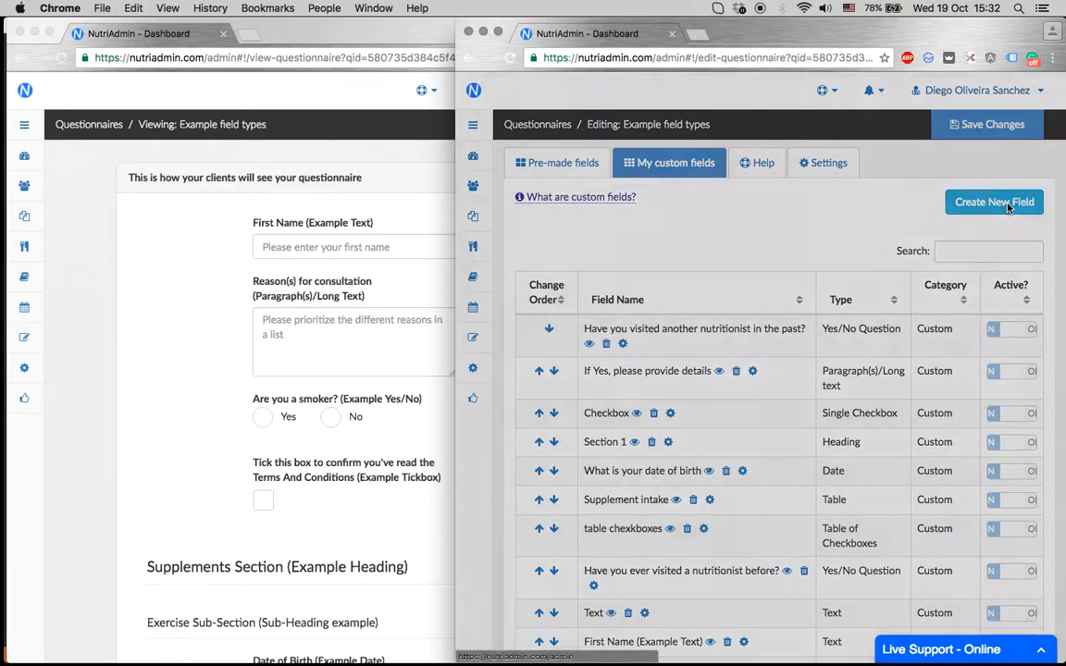
left_click(684, 216)
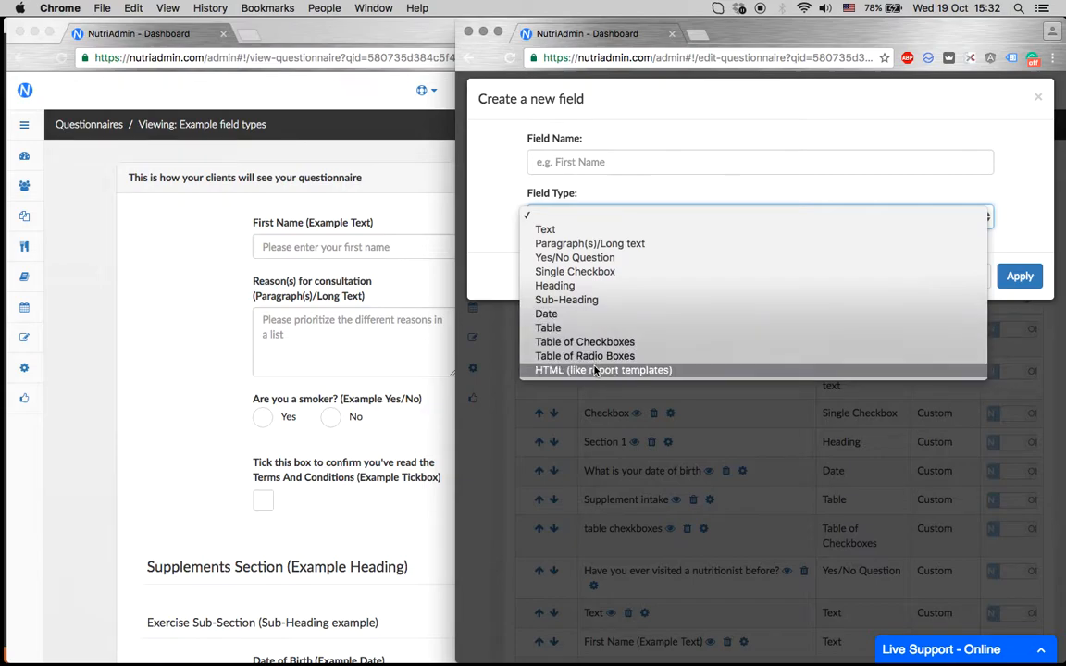
left_click(559, 230)
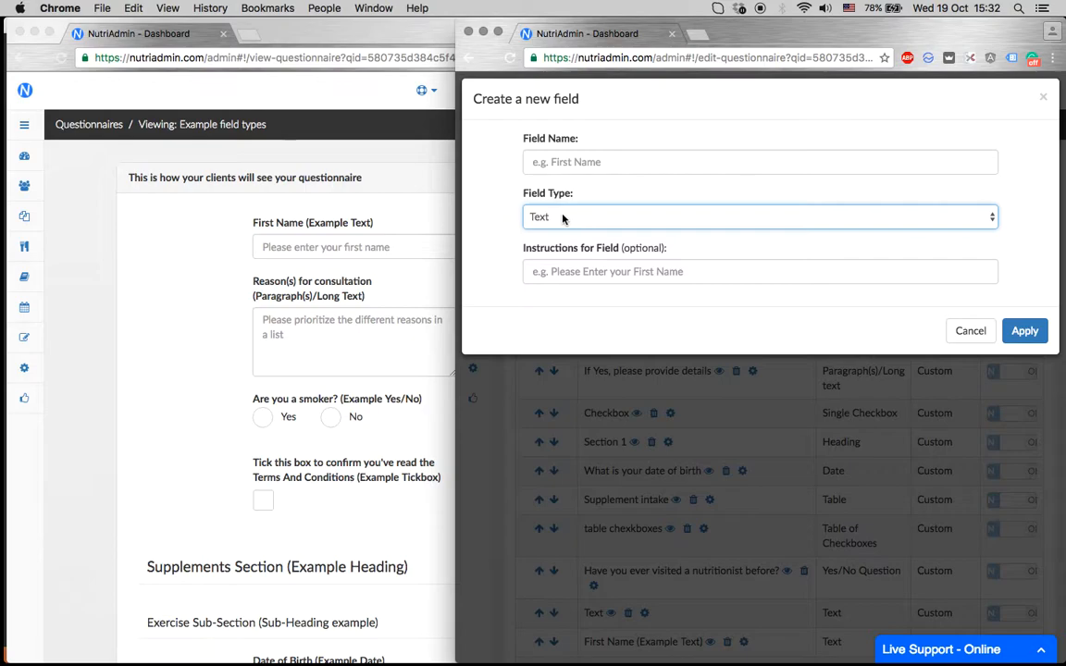
- Look through the client view of the questionnaire and focus its First Name example text field
left_click(207, 247)
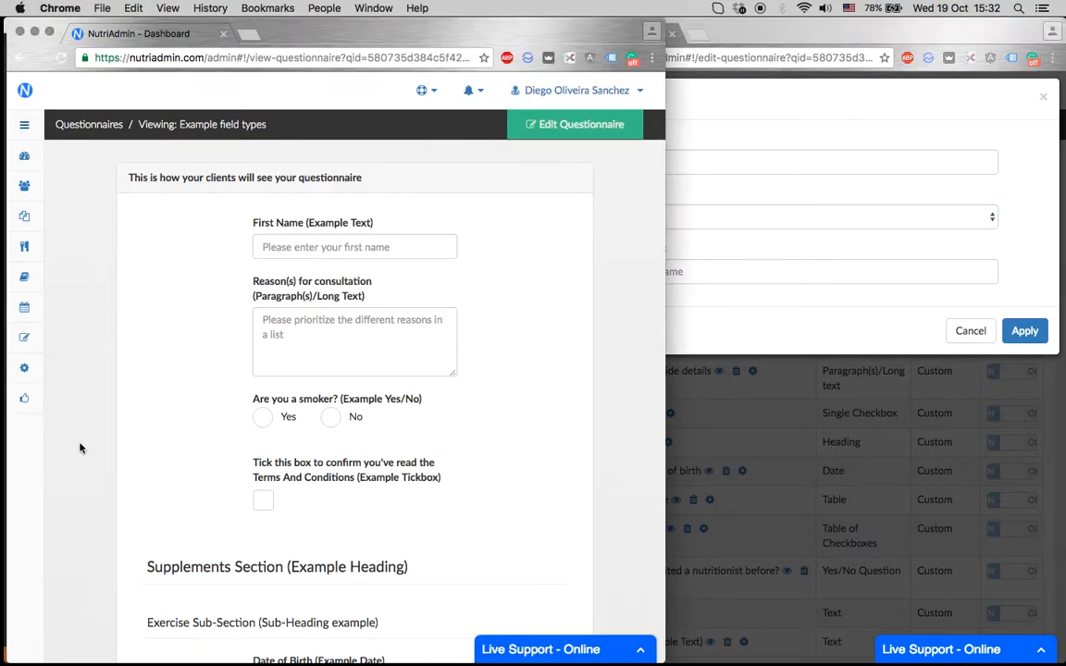
scroll(79, 447, "down", 10)
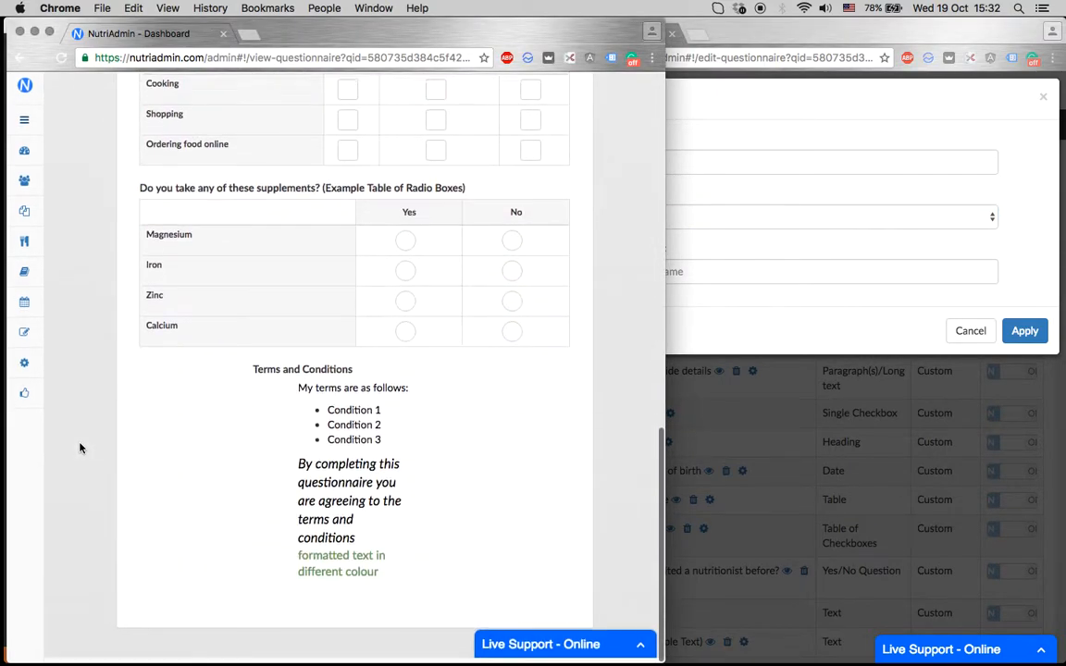
scroll(80, 448, "up", 10)
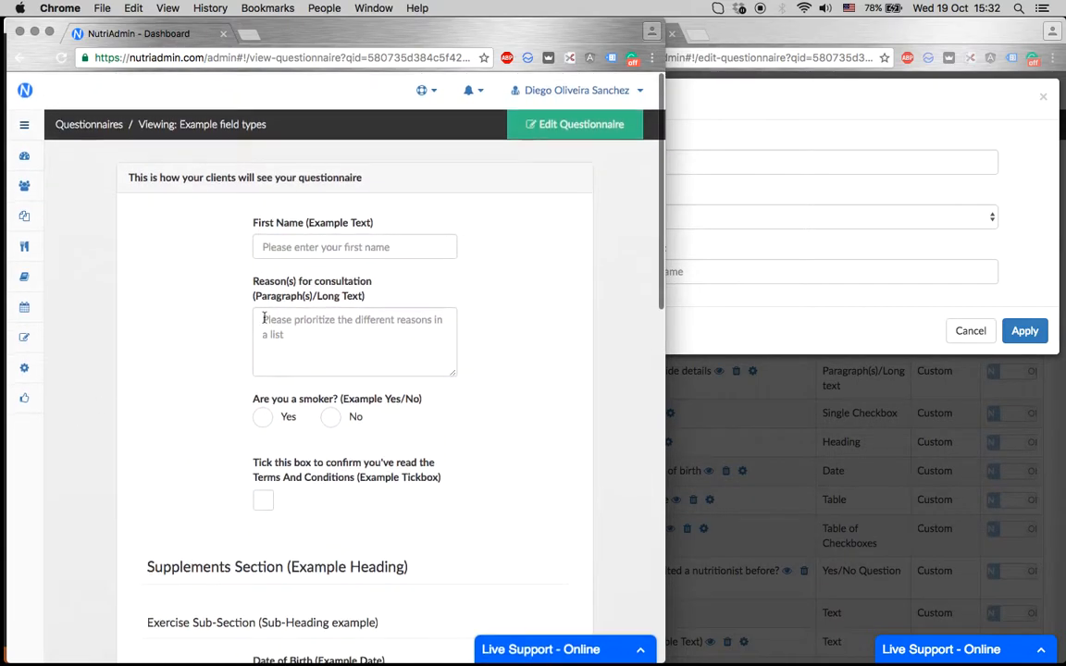
left_click(348, 250)
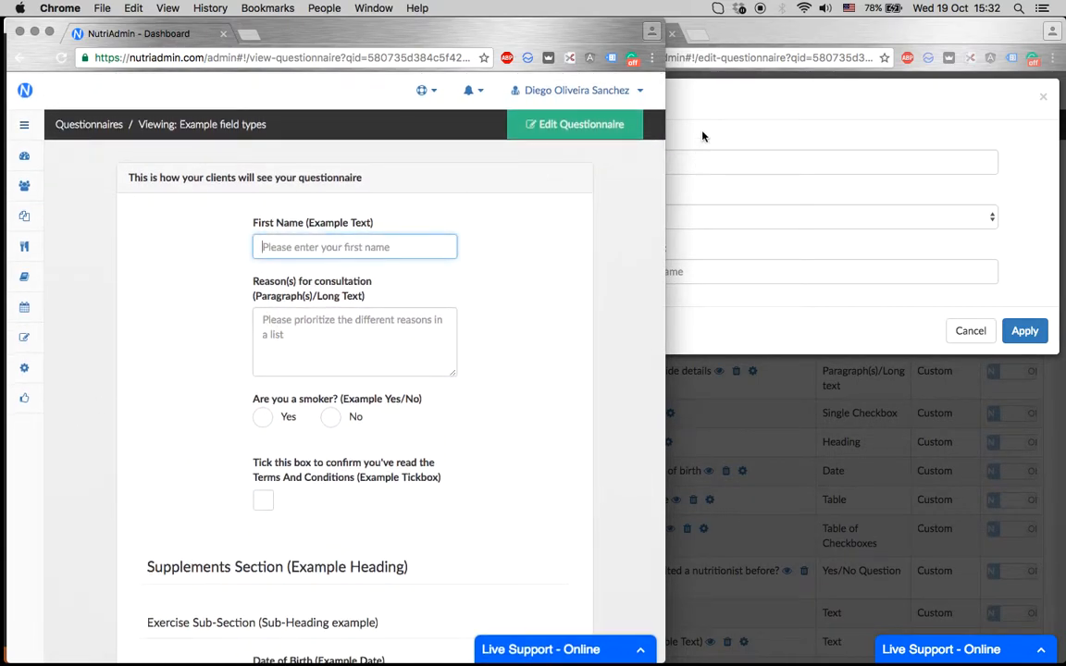
- Compare the new field form's name, type and instructions entries with the First Name example's label and placeholder in the client view
left_click(719, 100)
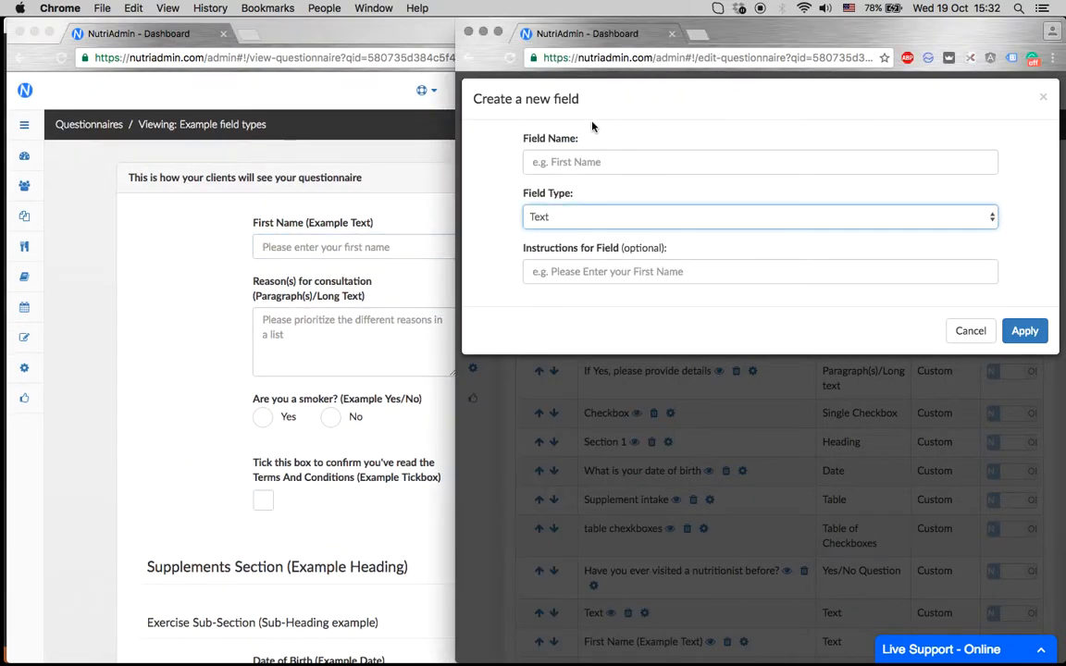
left_click(571, 222)
left_click(571, 222)
left_click(571, 162)
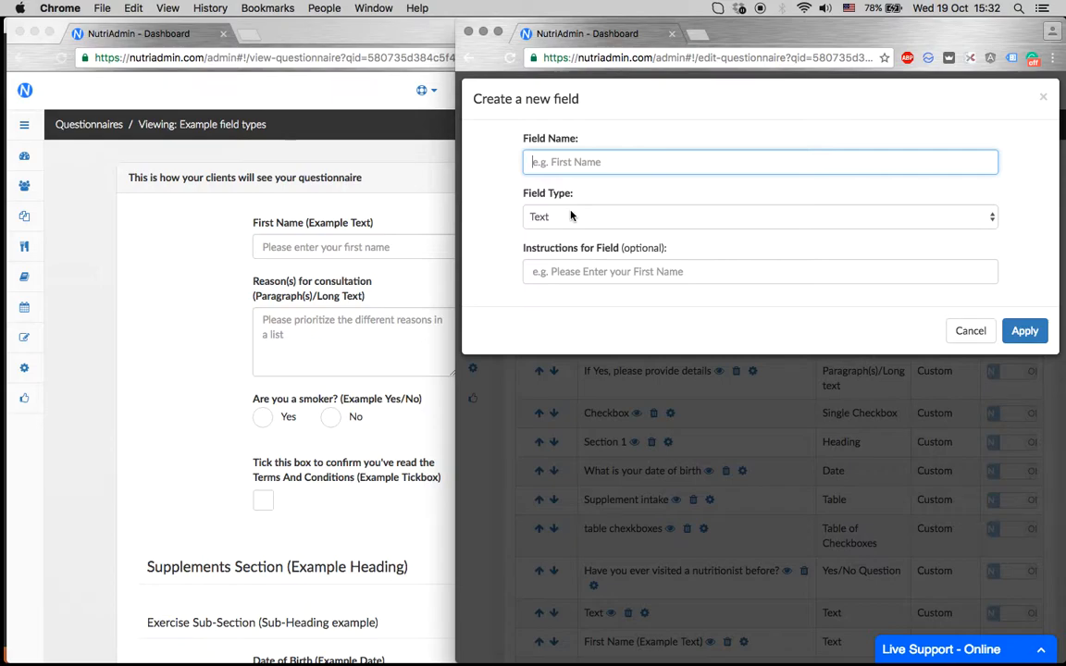
left_click(217, 260)
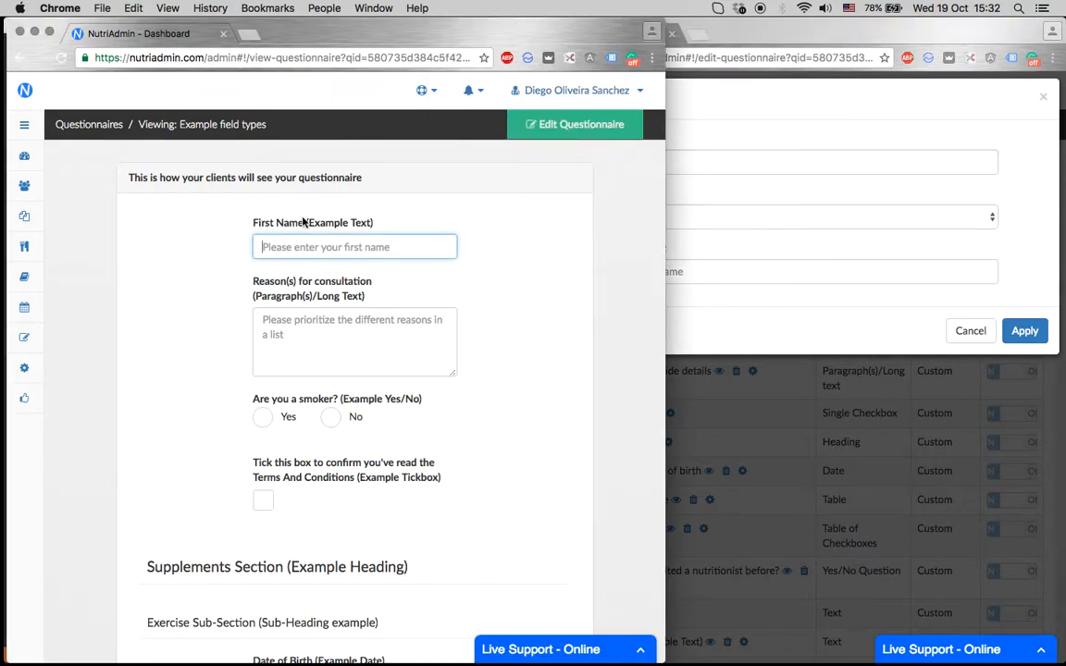
left_click_drag(229, 212, 403, 229)
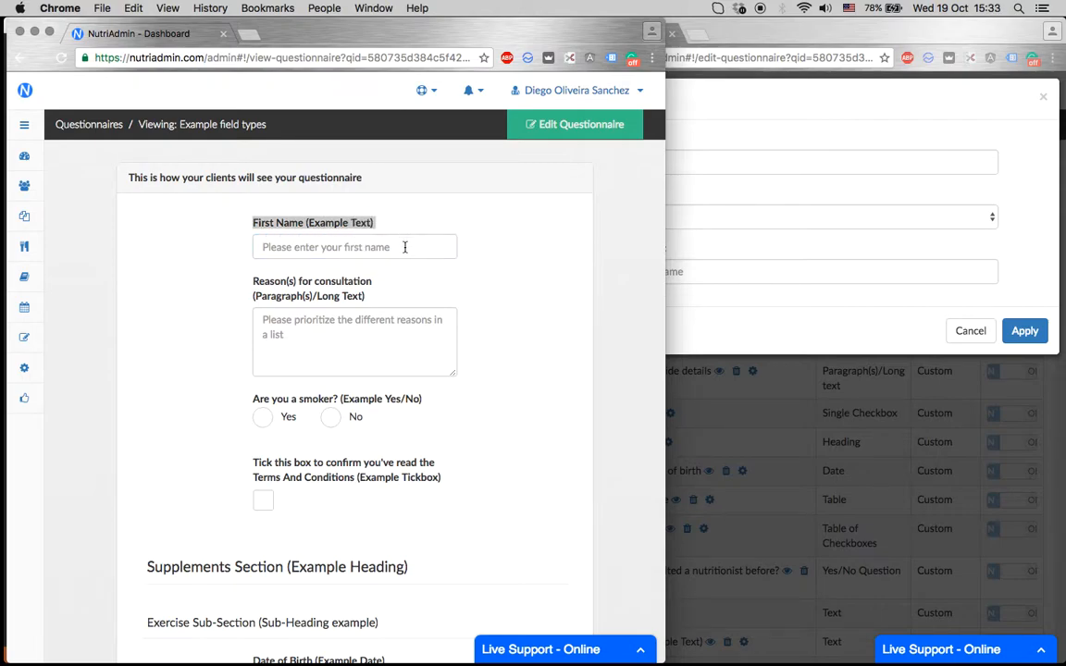
left_click(335, 251)
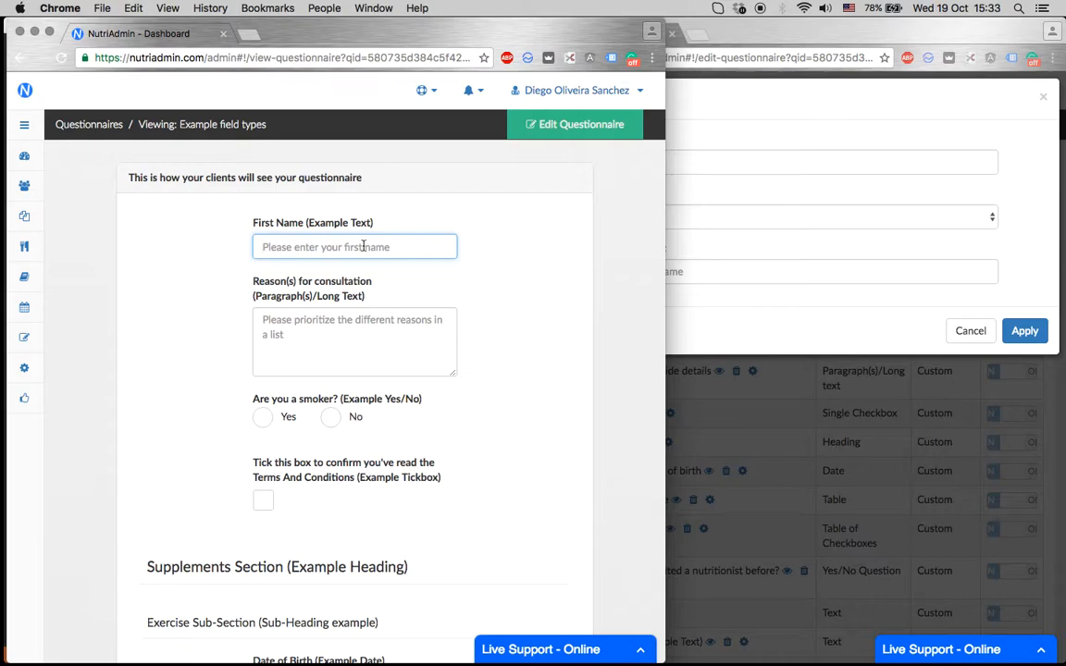
left_click(709, 254)
left_click(630, 271)
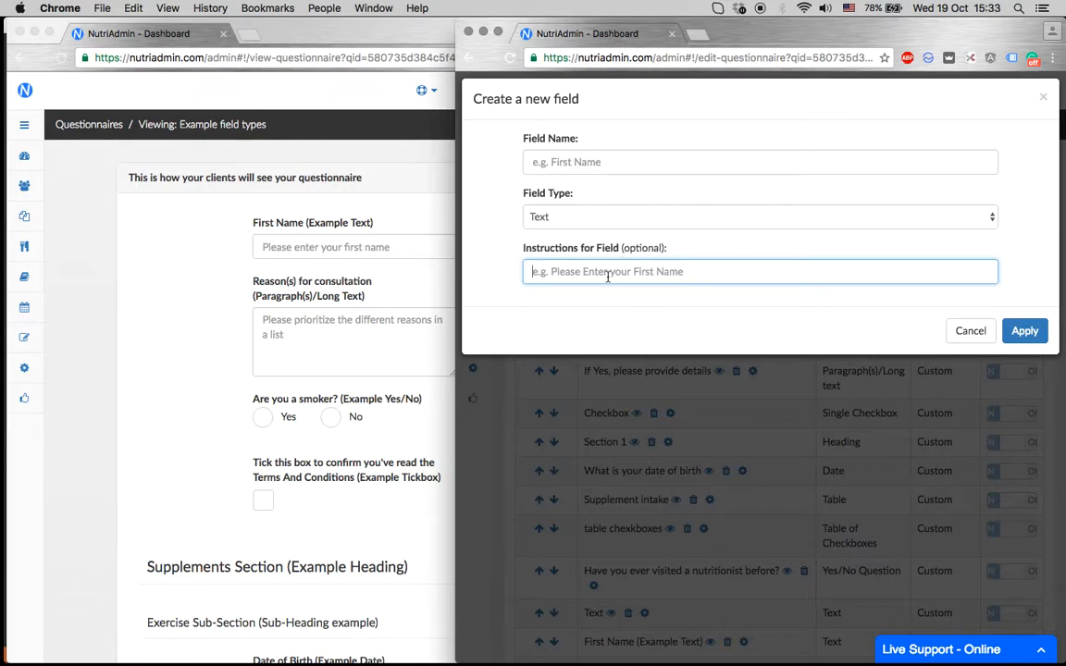
- Try out the First Name example field in the client view with the sample text "asdasdjhaskjdhaskjd" and clear it
left_click(278, 250)
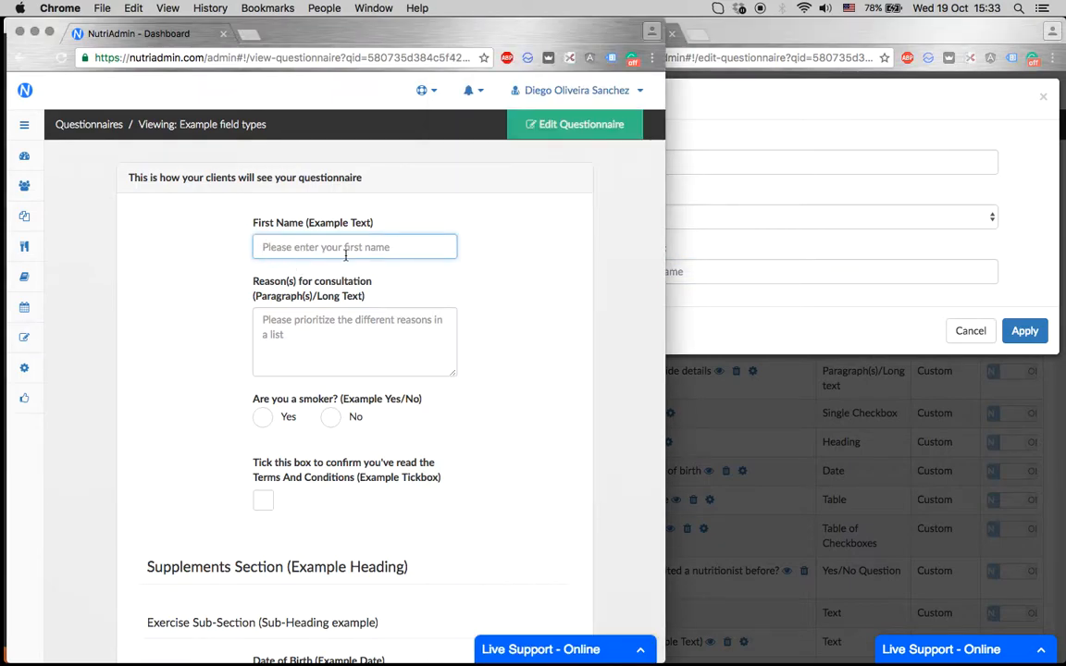
type("asdasdjhaskjdhaskjd")
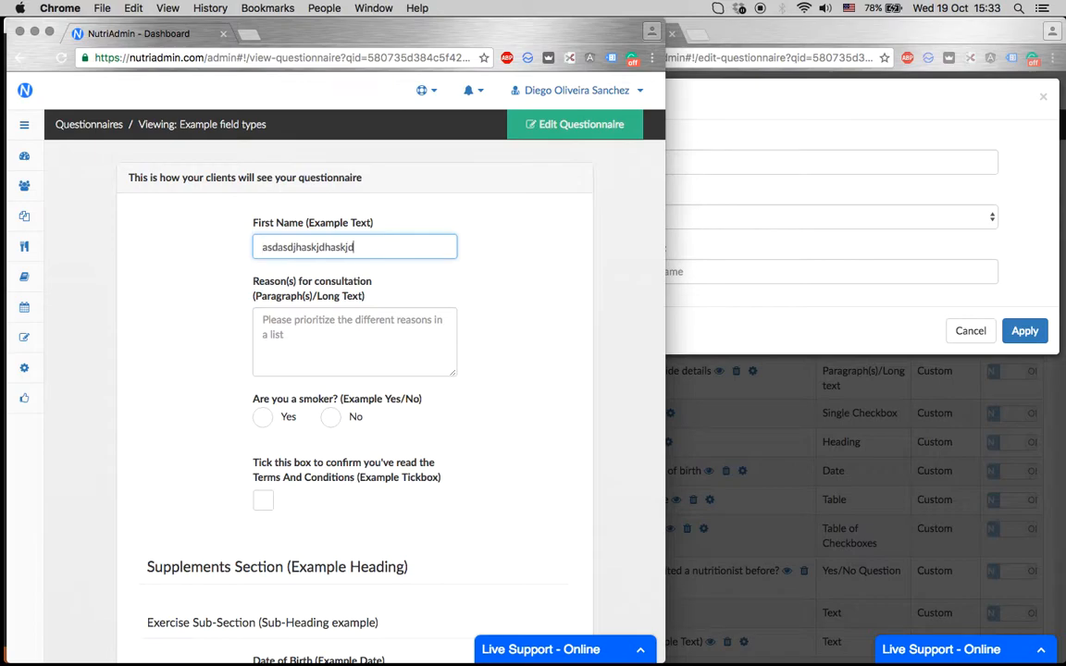
key("super+a")
key("BackSpace")
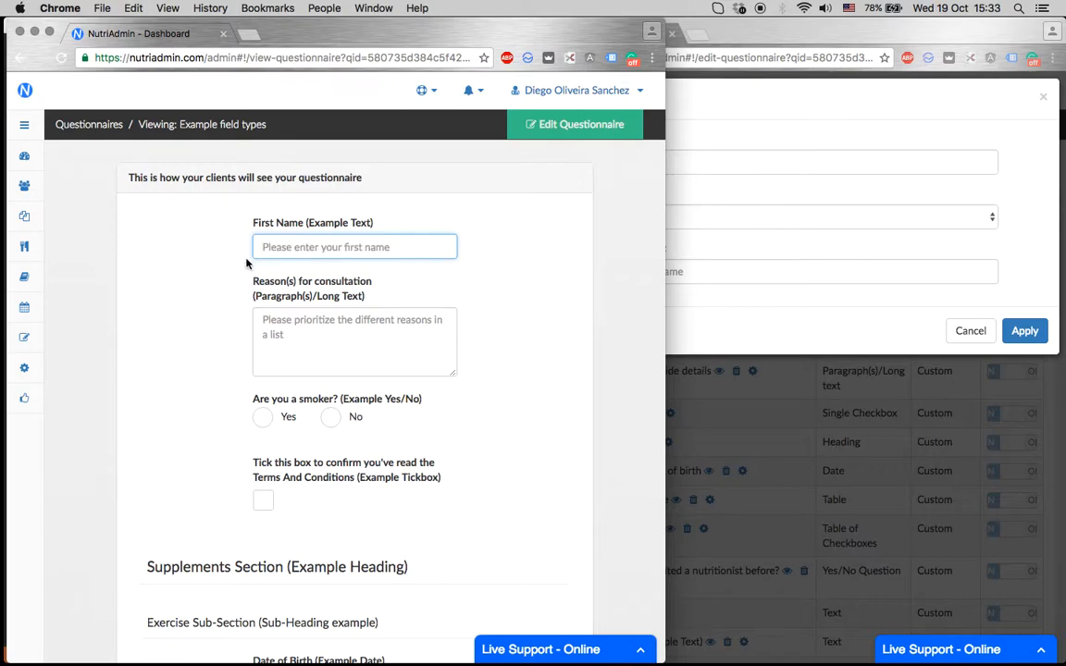
- Change the new field's type to Paragraph(s)/Long text
left_click(791, 242)
left_click(701, 218)
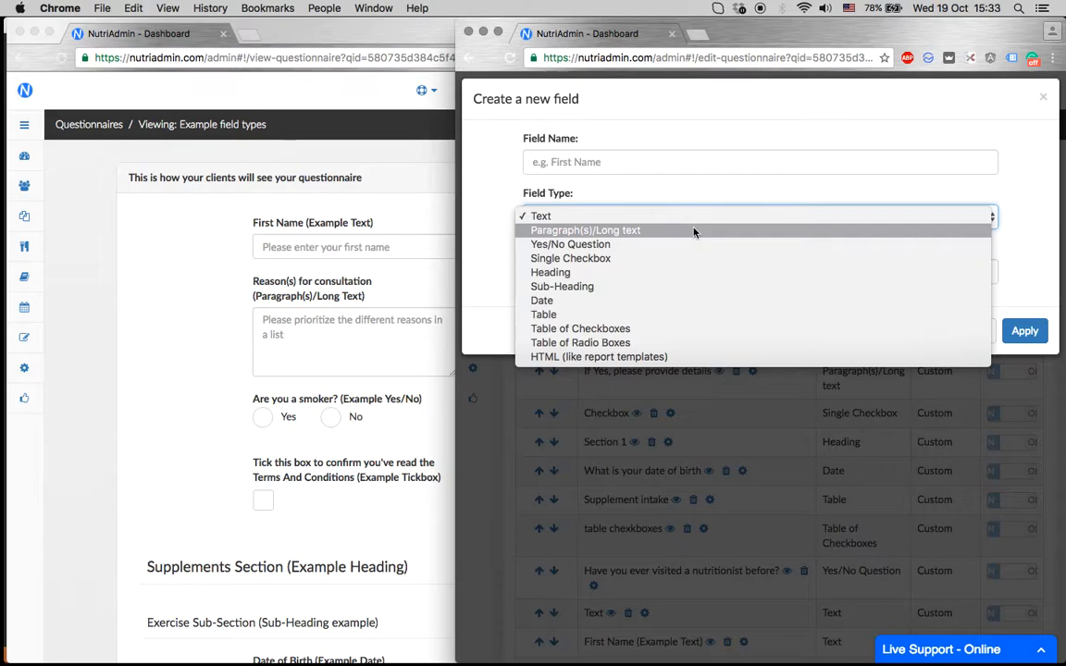
left_click(694, 231)
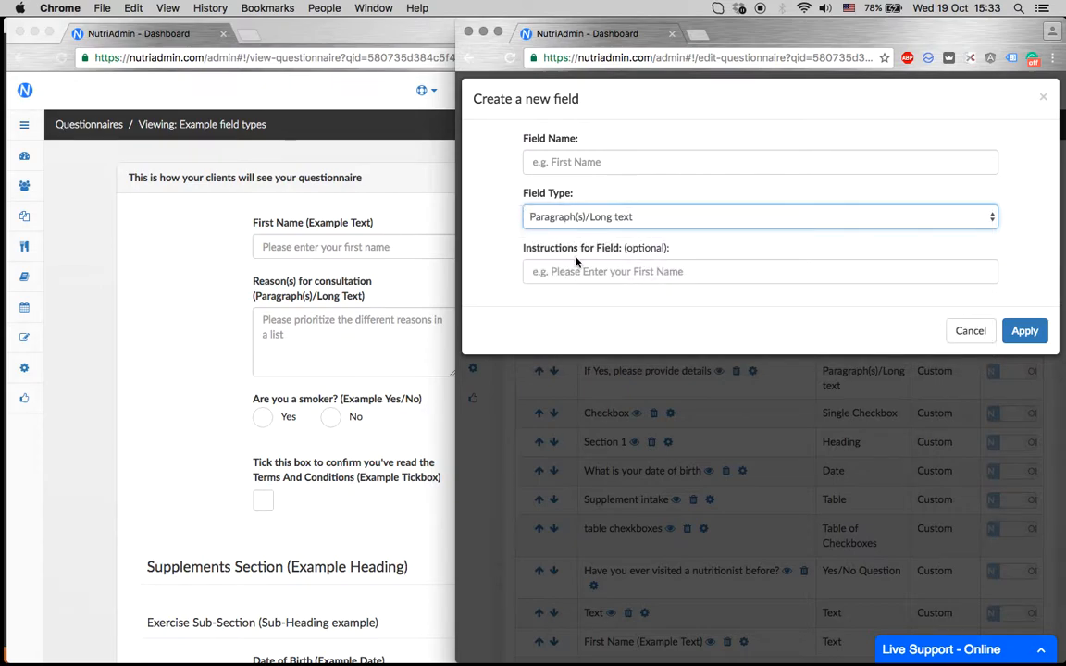
- Examine the Reason(s) for consultation example in the client view, including its resizable long-text box and its label
left_click(257, 306)
left_click(310, 342)
left_click_drag(454, 372, 492, 364)
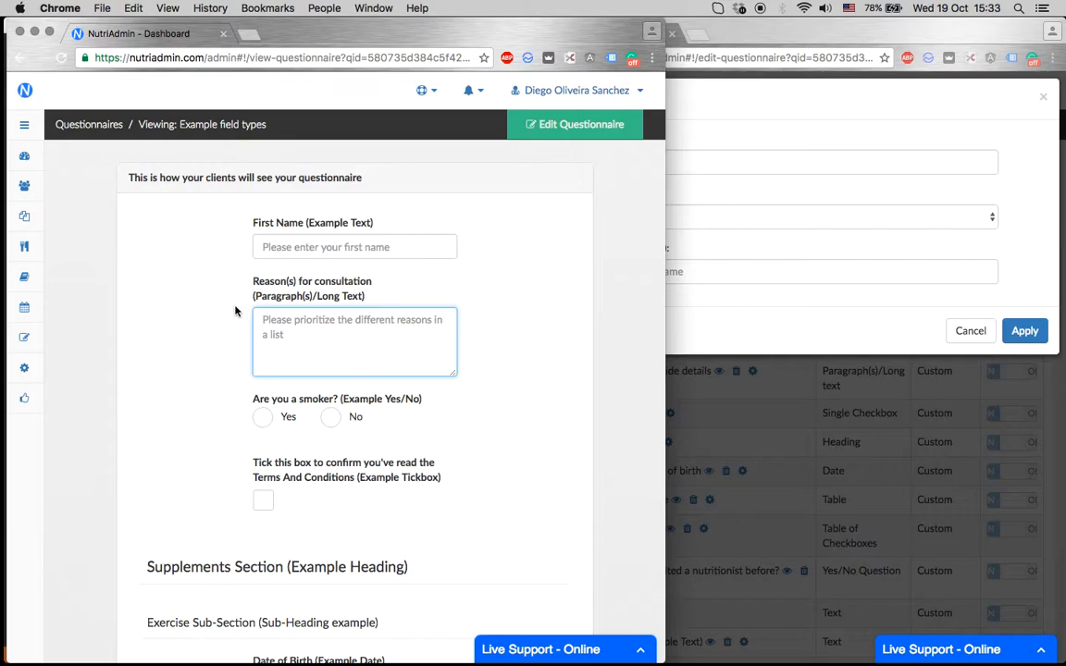
triple_click(262, 288)
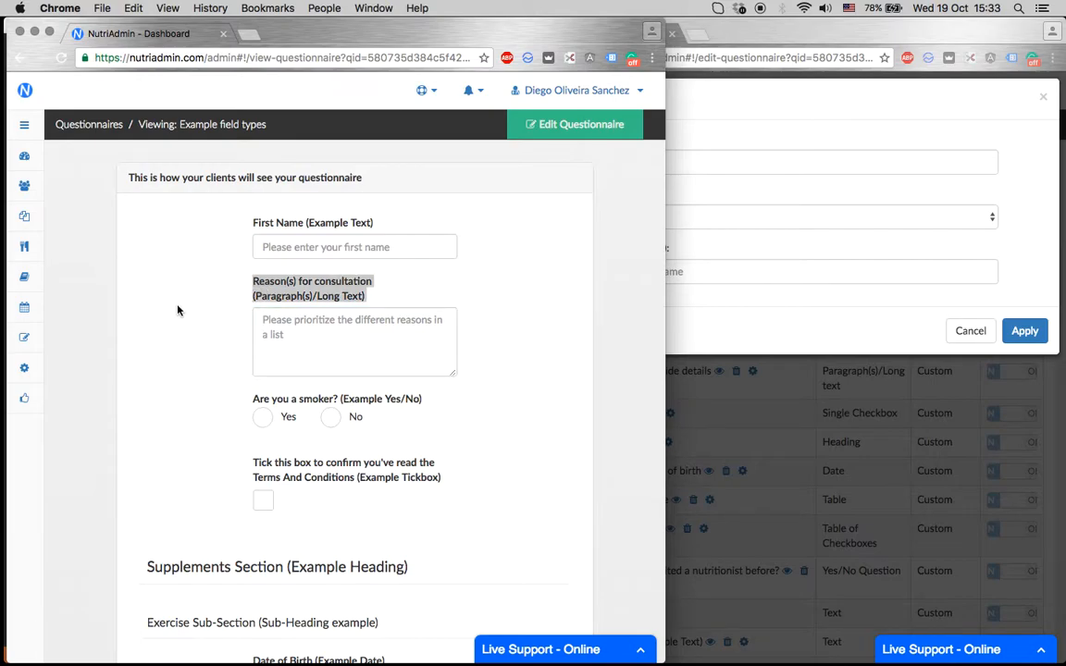
left_click(152, 344)
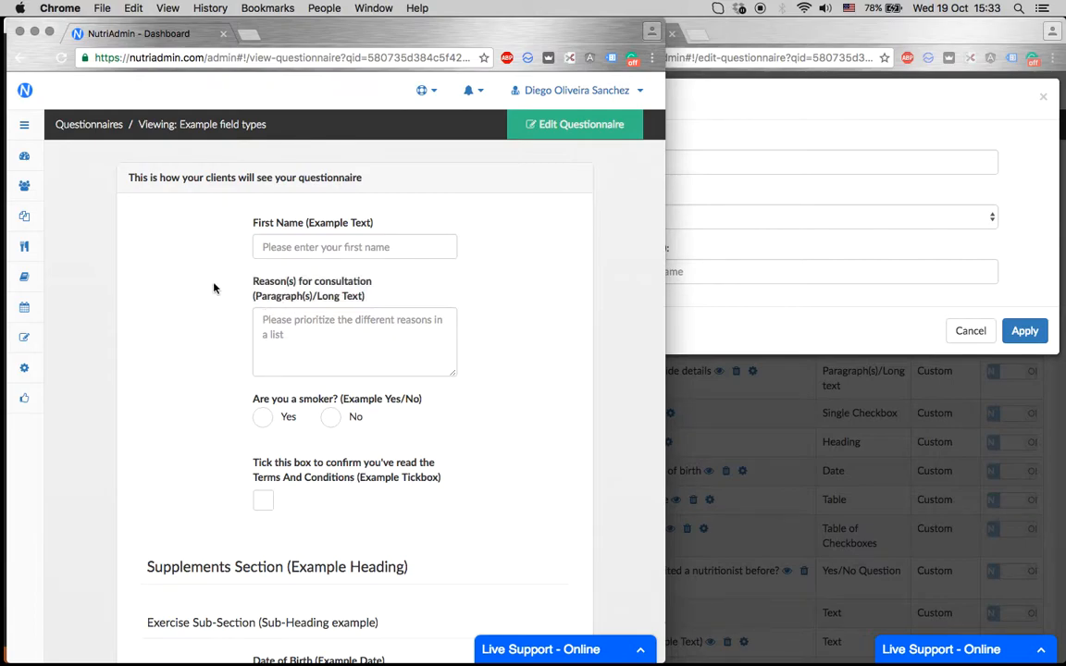
scroll(173, 309, "down", 1)
- Change the new field's type to Yes/No Question
left_click(795, 250)
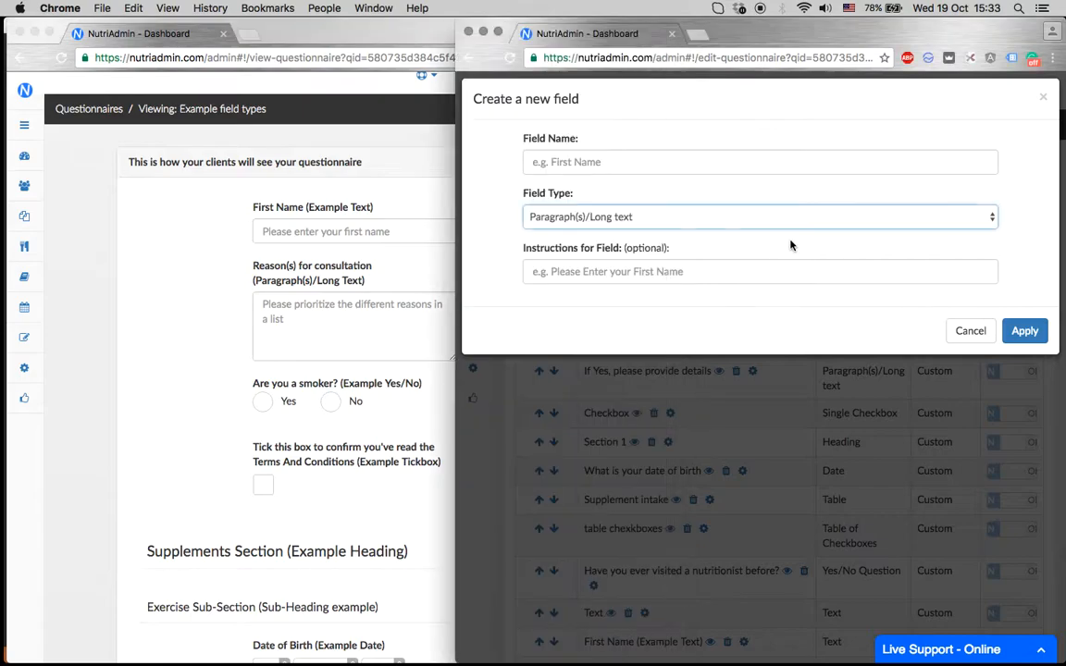
left_click(712, 218)
left_click(705, 236)
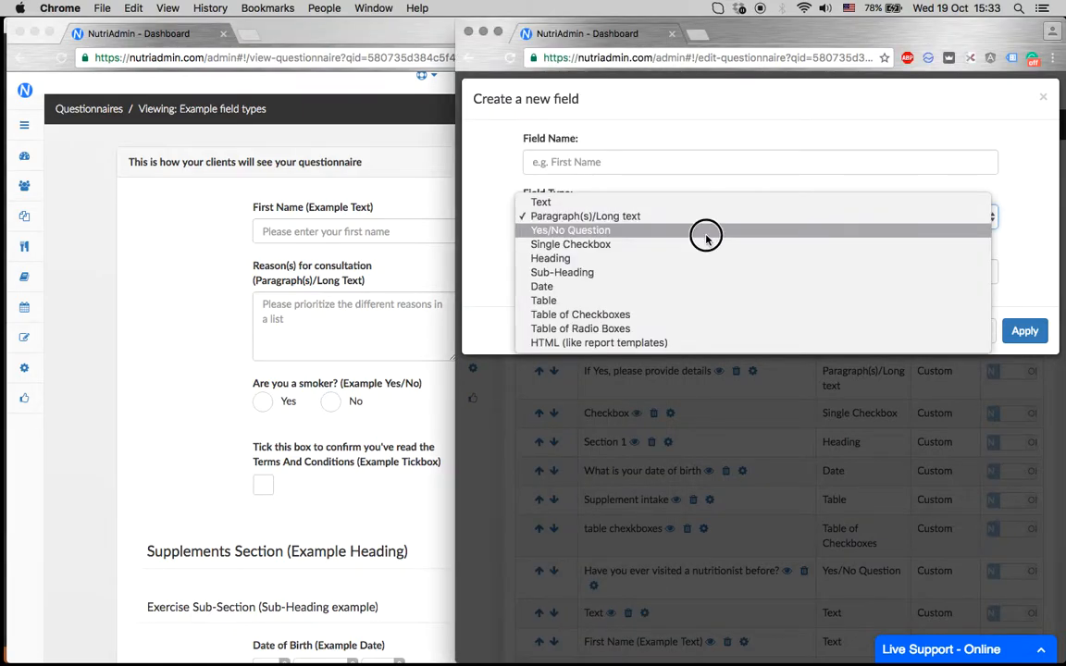
- Try both answers of the "Are you a smoker?" example in the client view and leave No selected
left_click(206, 419)
scroll(222, 428, "down", 1)
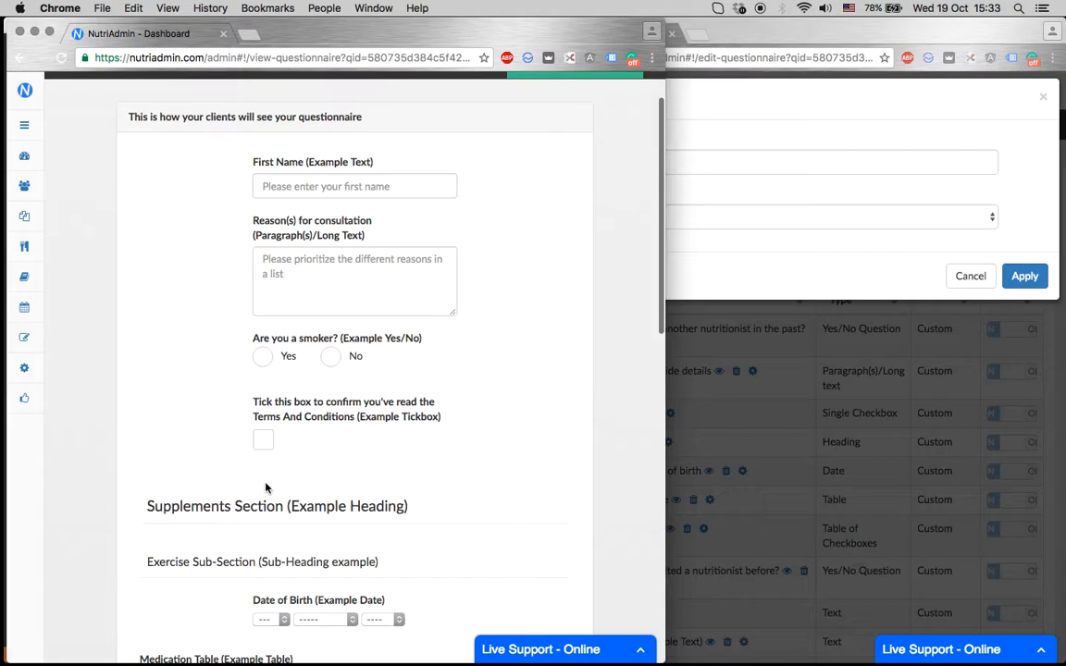
left_click(264, 356)
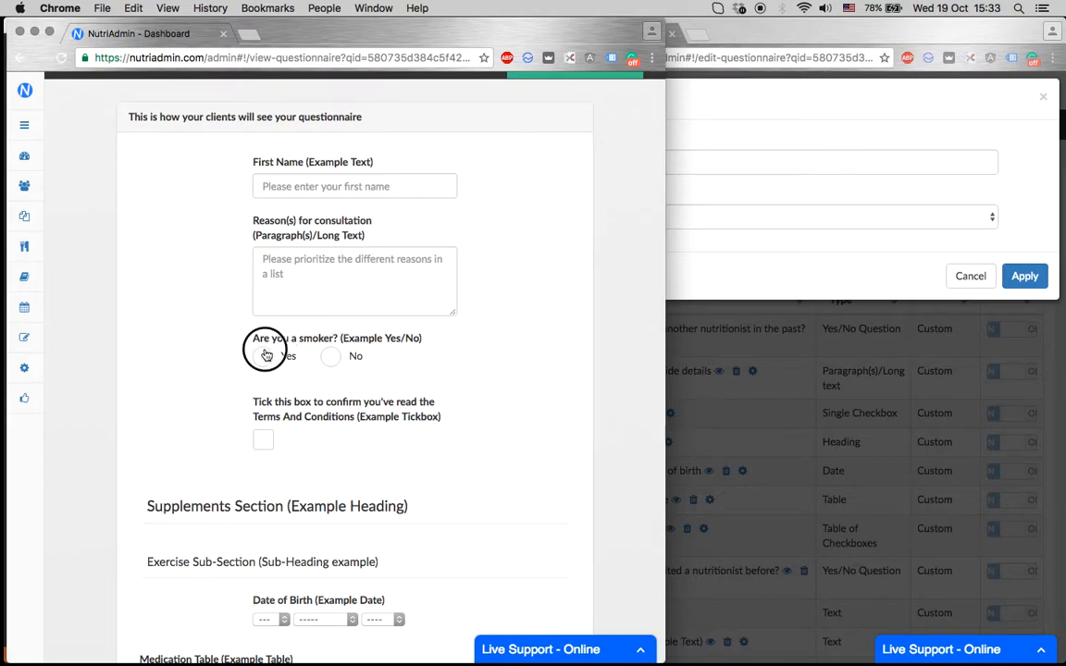
left_click(331, 356)
left_click(265, 357)
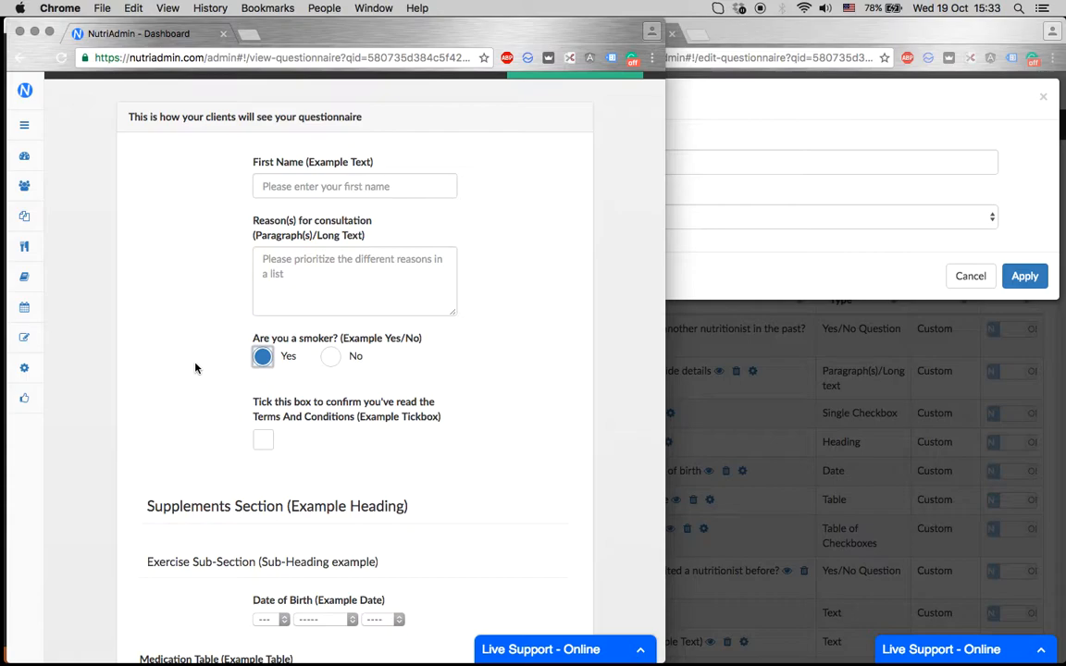
scroll(202, 446, "down", 3)
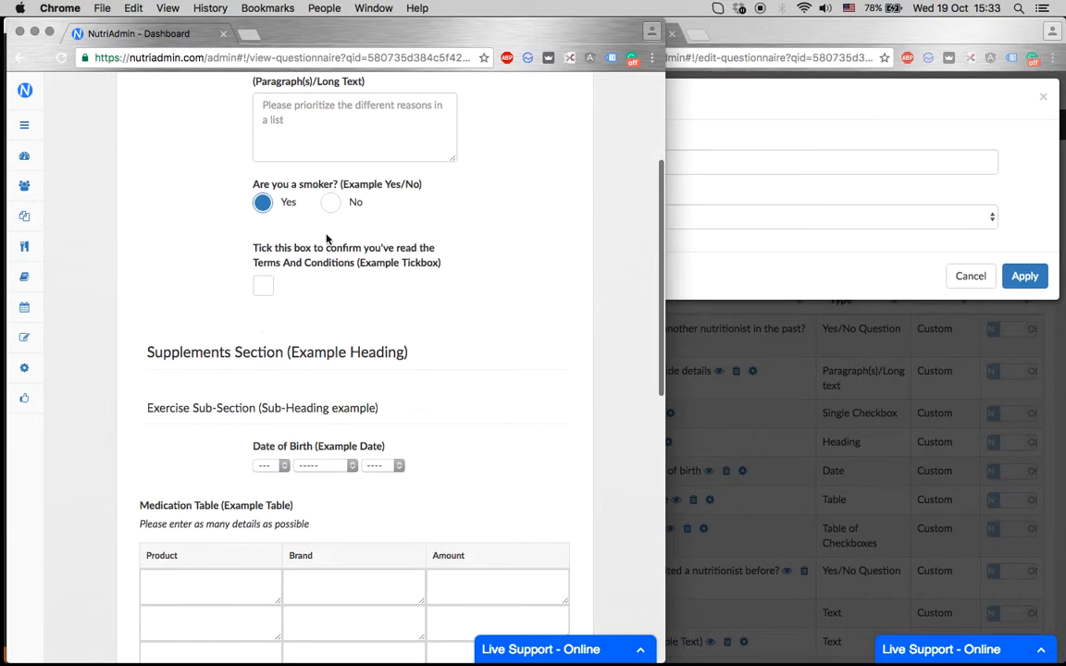
left_click(330, 201)
- Change the new field's type to Single Checkbox
left_click(801, 219)
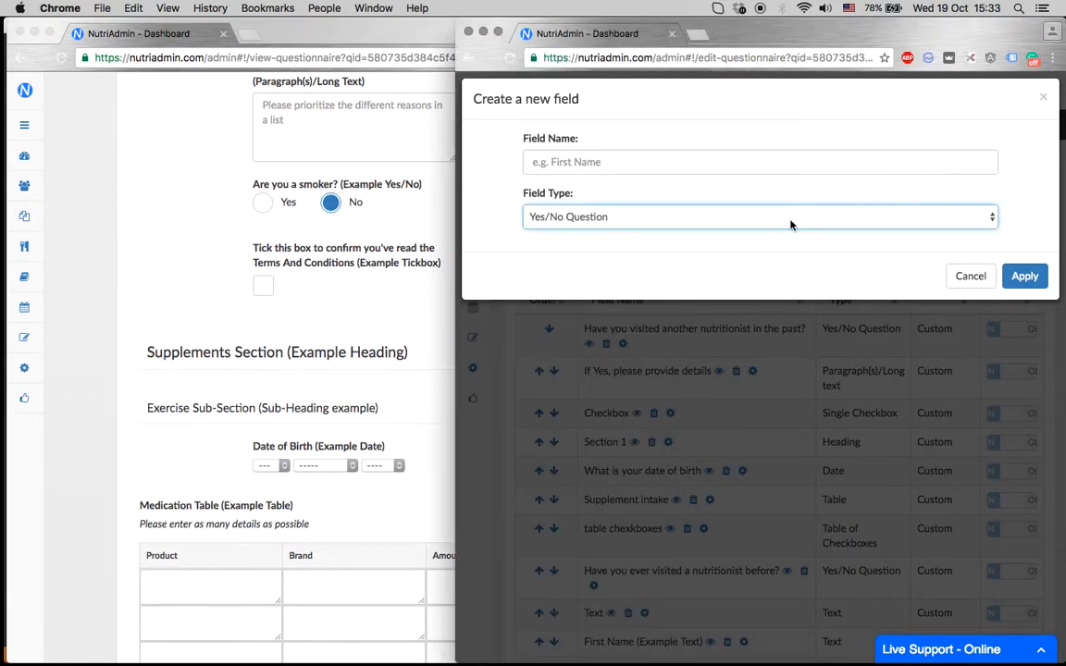
left_click(802, 219)
left_click(751, 230)
- Toggle the Terms And Conditions example tickbox in the client view, leave it ticked, and return to the new field form
left_click(183, 280)
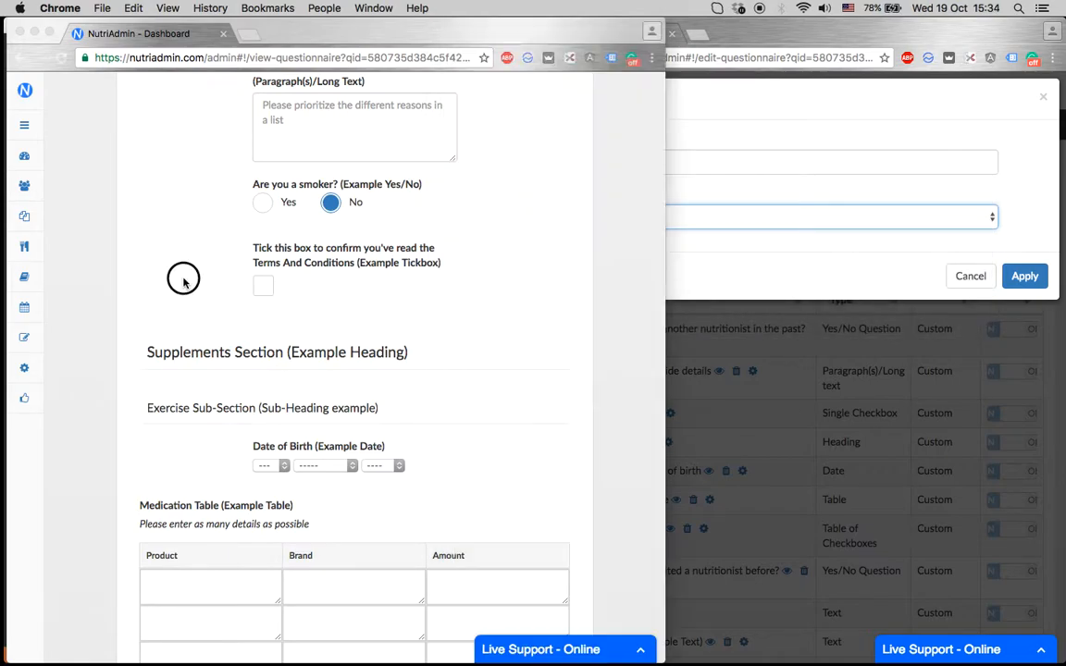
left_click(268, 289)
left_click(268, 290)
left_click(268, 288)
left_click(268, 289)
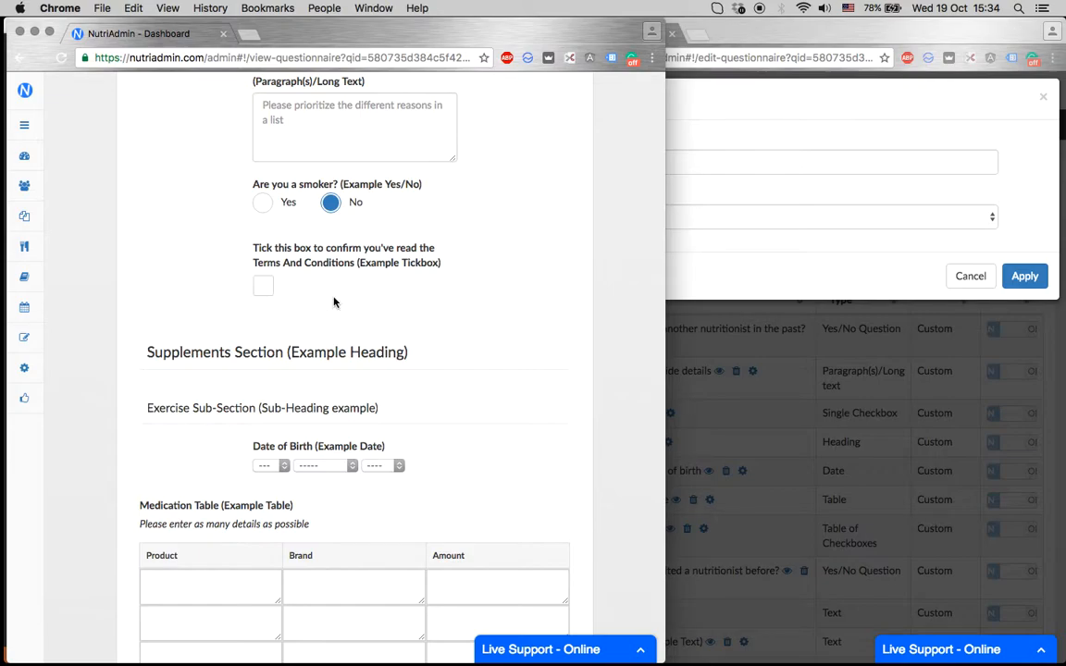
scroll(334, 303, "down", 1)
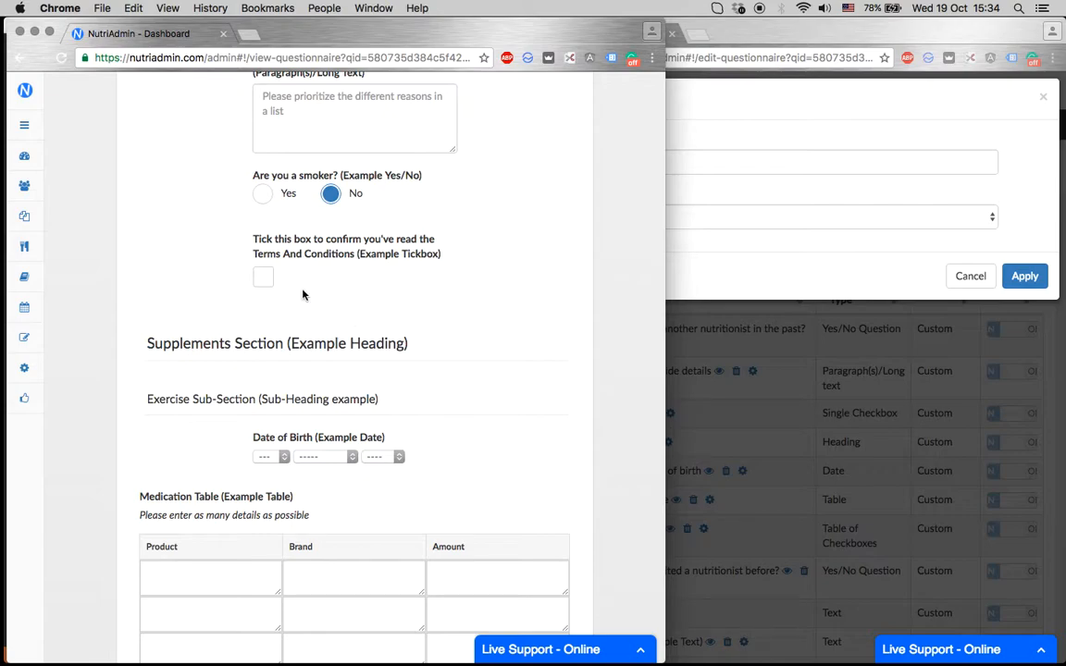
scroll(303, 294, "up", 1)
left_click(270, 292)
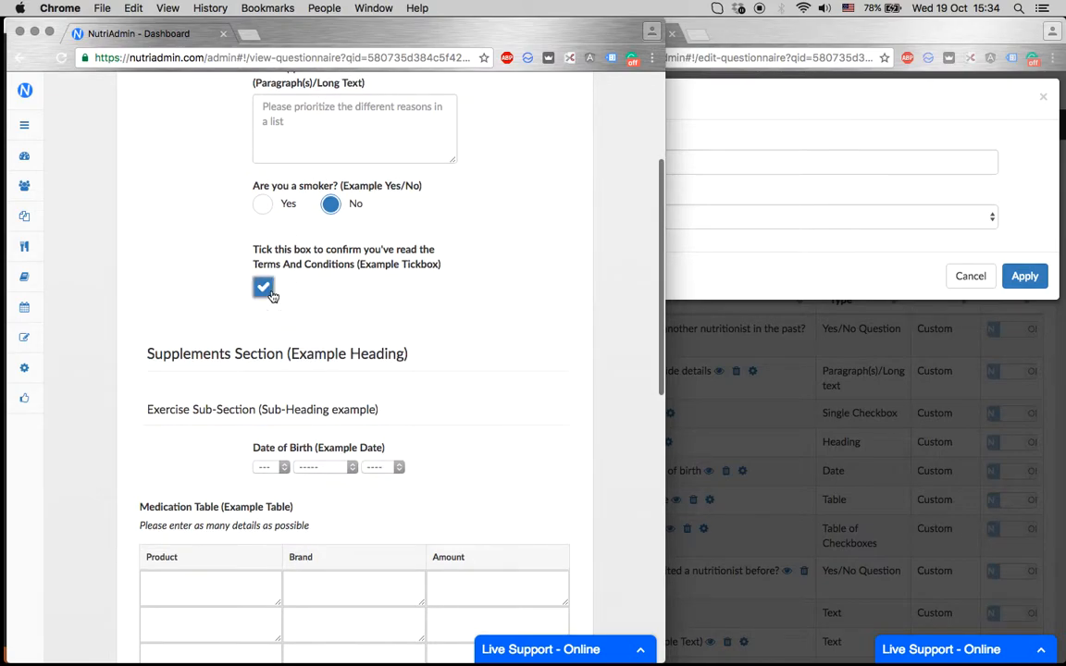
left_click(697, 220)
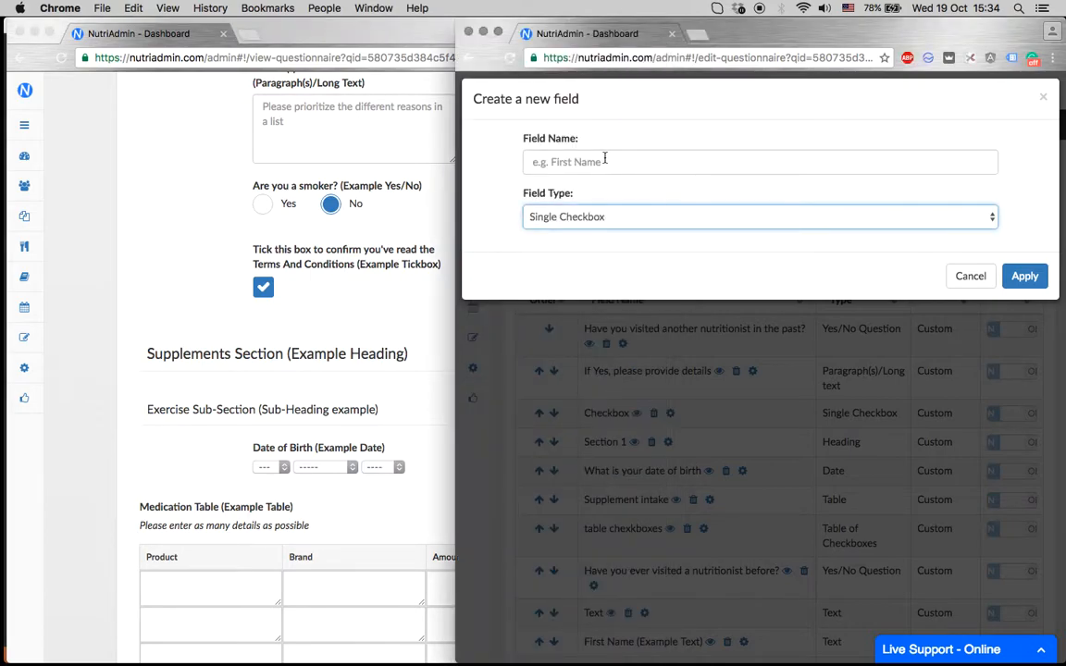
- Change the new field's type to Heading and examine the Supplements Section heading and Exercise Sub-Section sub-heading examples in the client view
left_click(596, 220)
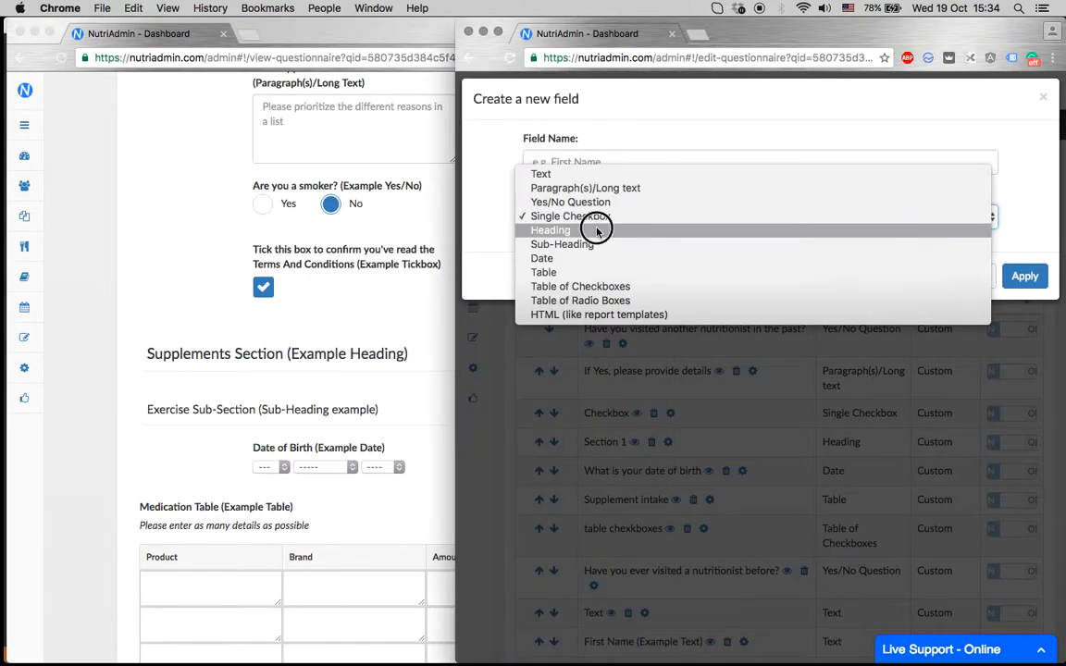
left_click(597, 231)
scroll(186, 327, "down", 2)
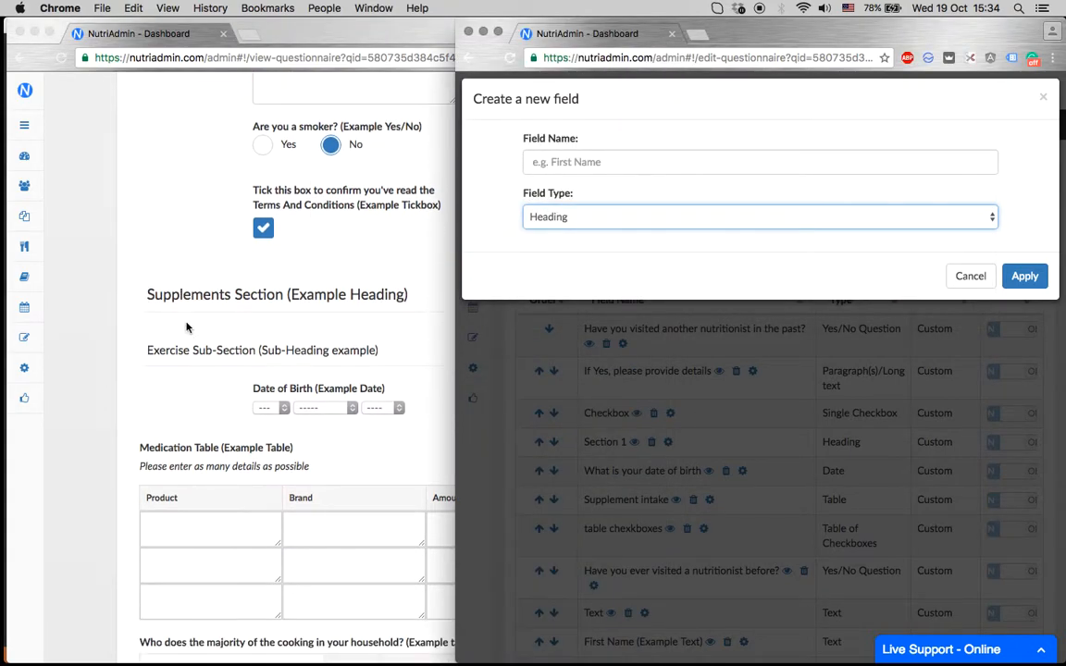
left_click(186, 327)
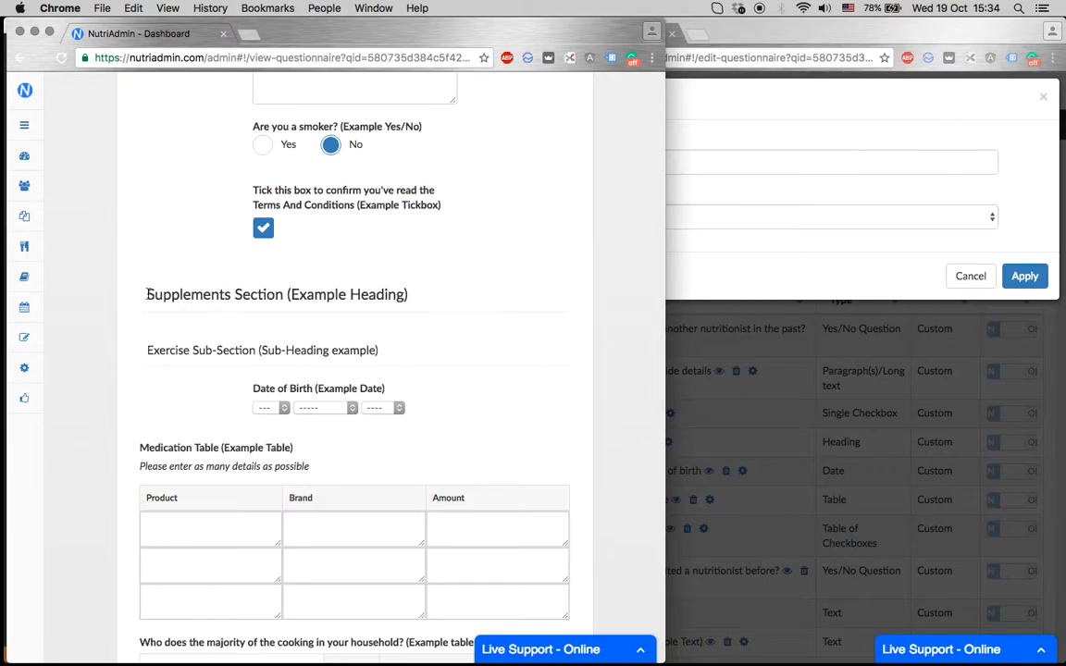
left_click_drag(146, 295, 400, 304)
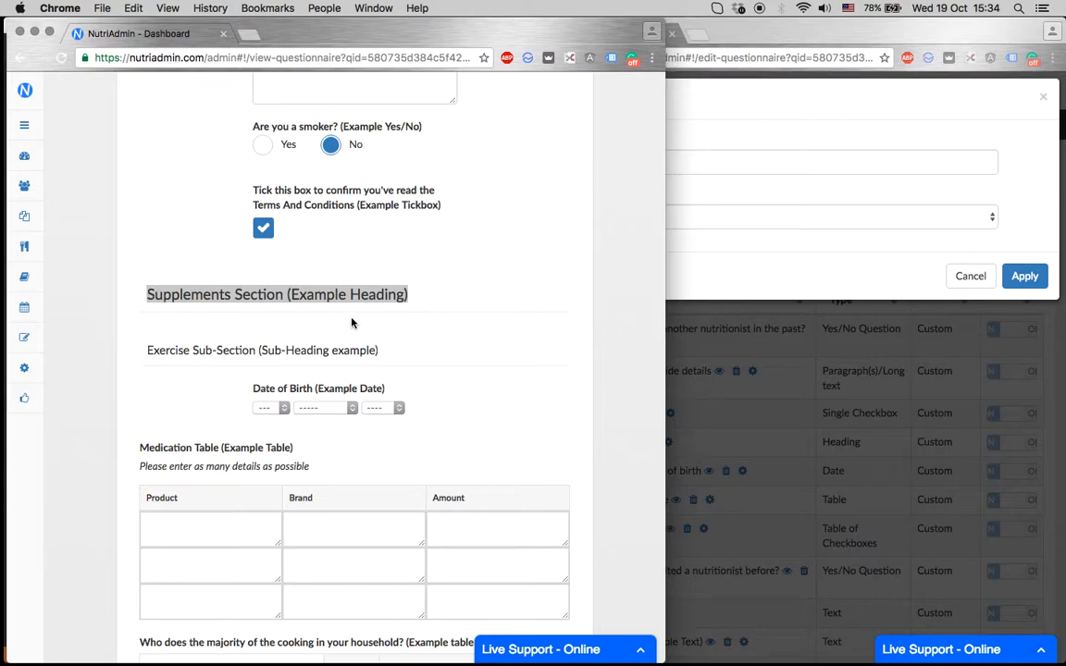
left_click(206, 314)
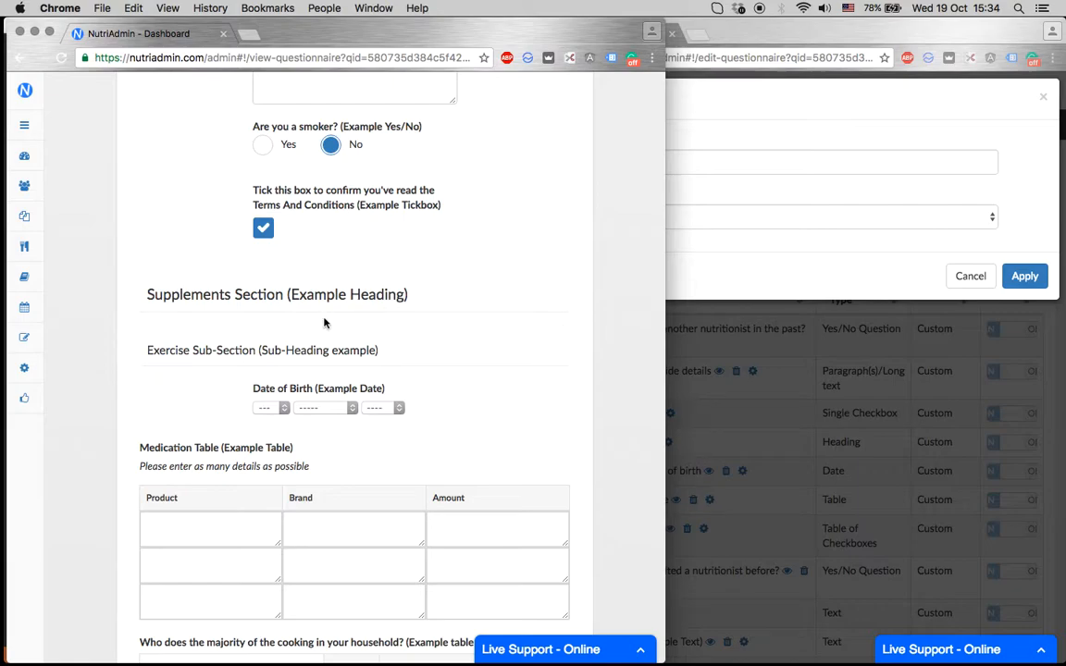
triple_click(309, 350)
left_click(512, 324)
scroll(124, 410, "down", 1)
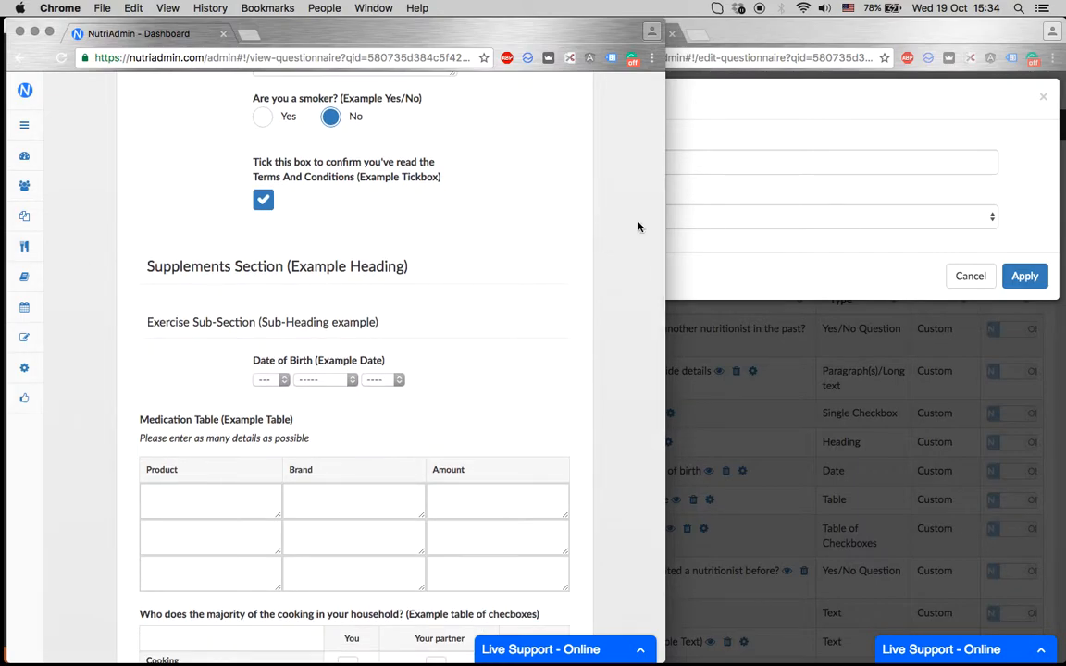
- Return to the new field form and change the field type to Date
left_click(687, 195)
left_click(574, 217)
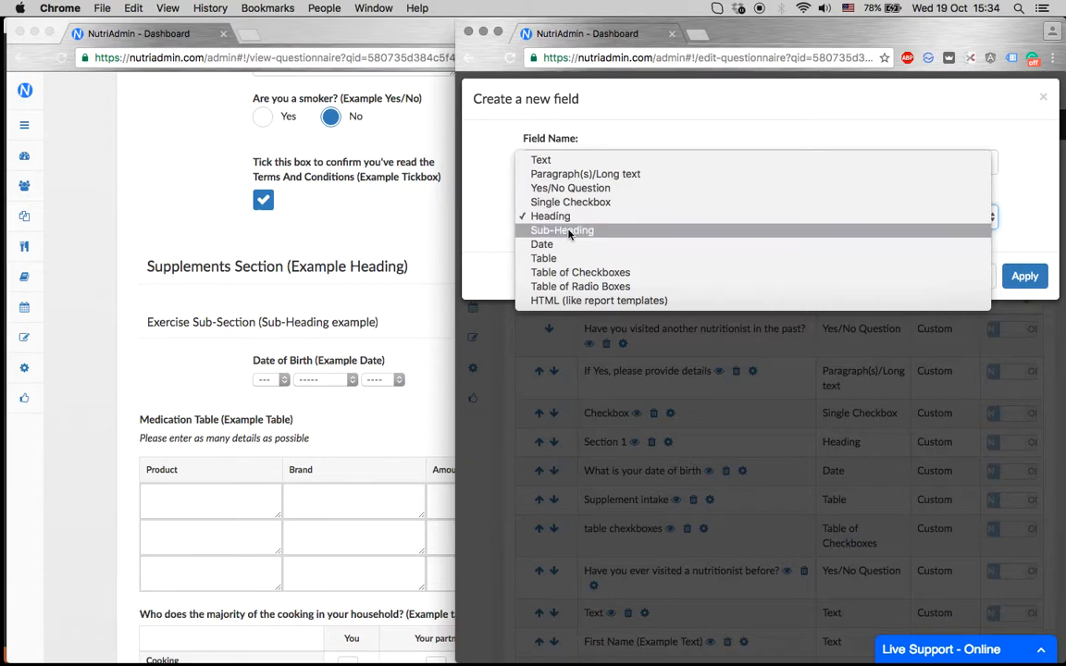
left_click(561, 246)
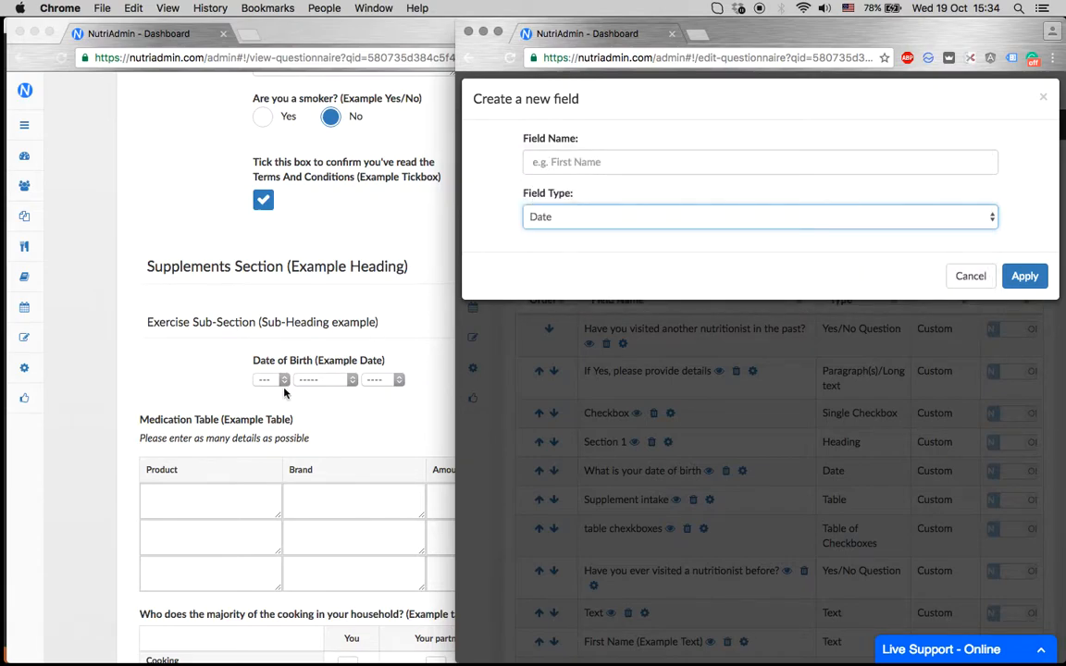
- Choose a day, month and year for the Date of Birth example in the client view
left_click(173, 348)
scroll(173, 348, "down", 3)
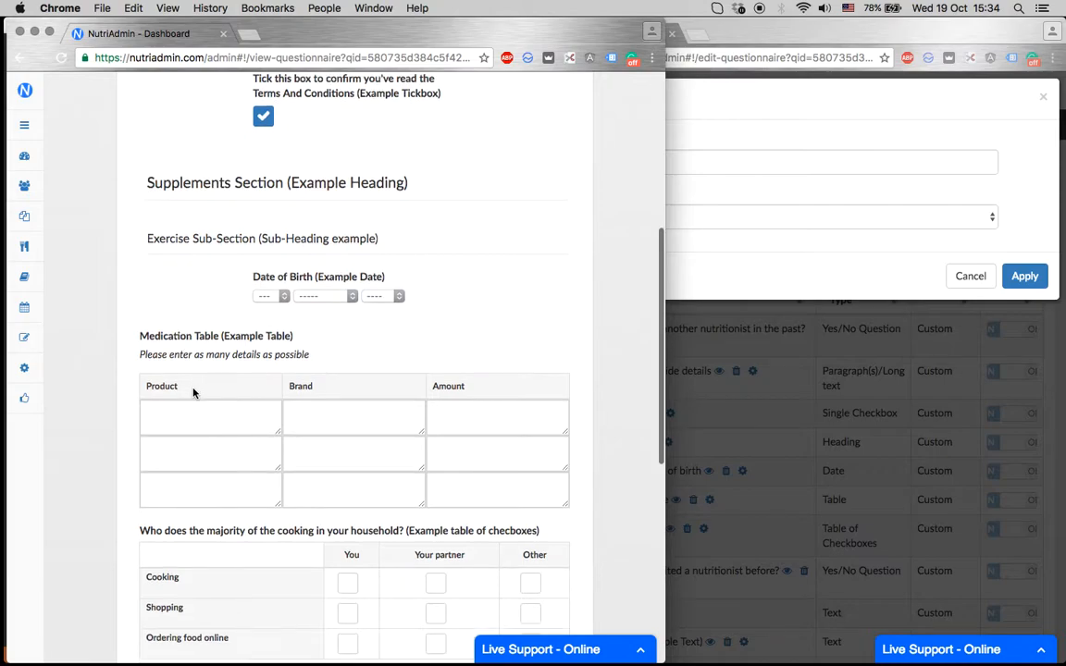
left_click(266, 295)
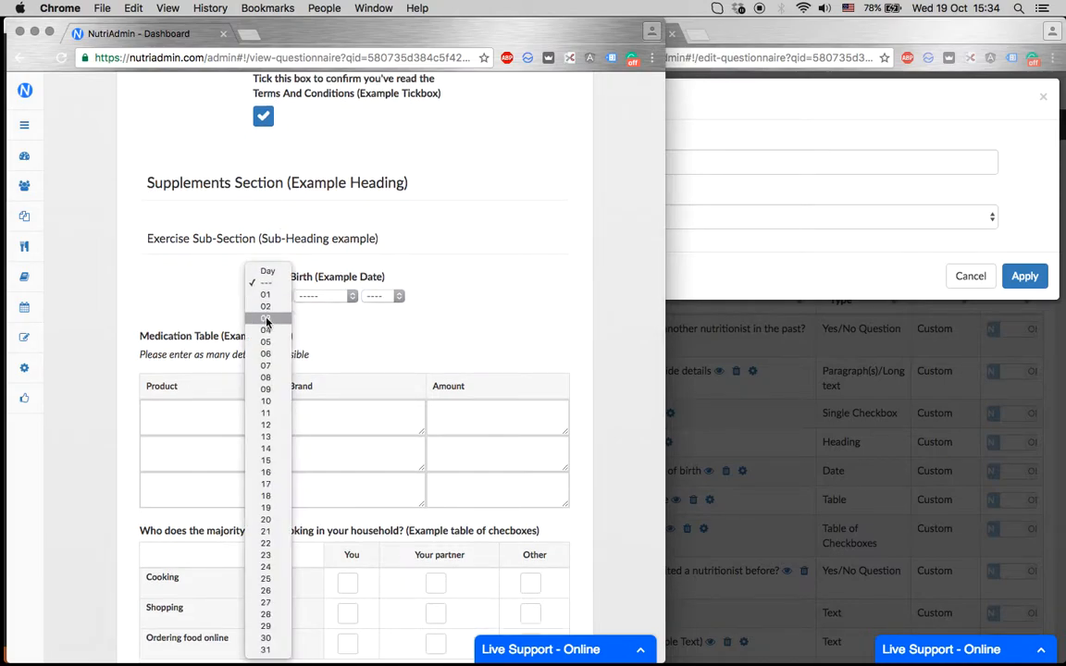
left_click(266, 400)
left_click(315, 295)
left_click(352, 355)
left_click(377, 296)
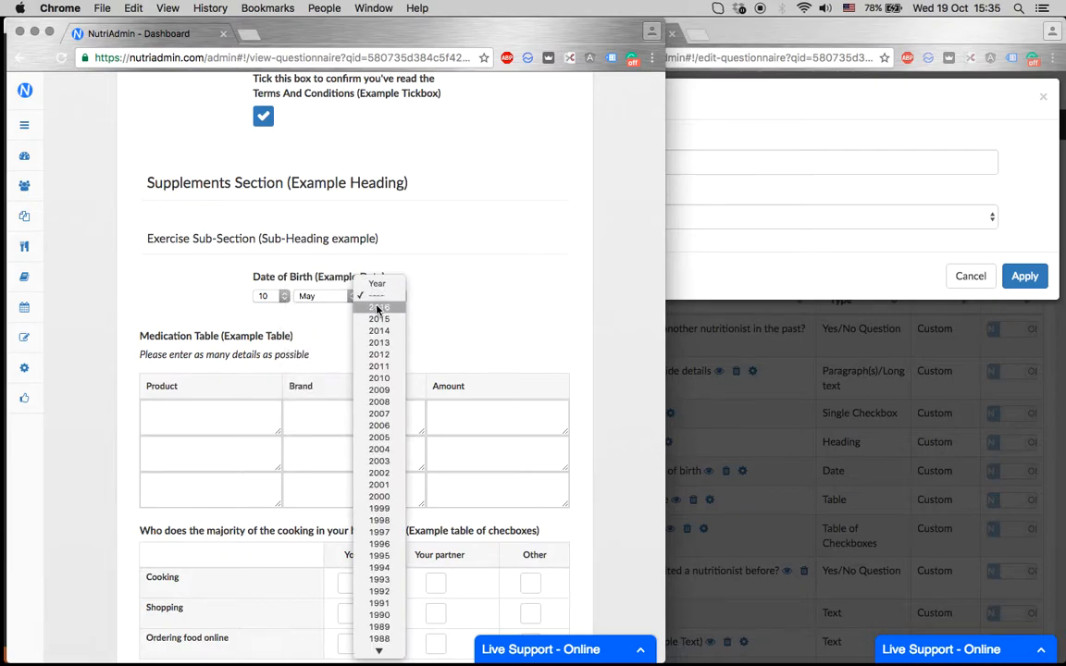
scroll(377, 379, "down", 10)
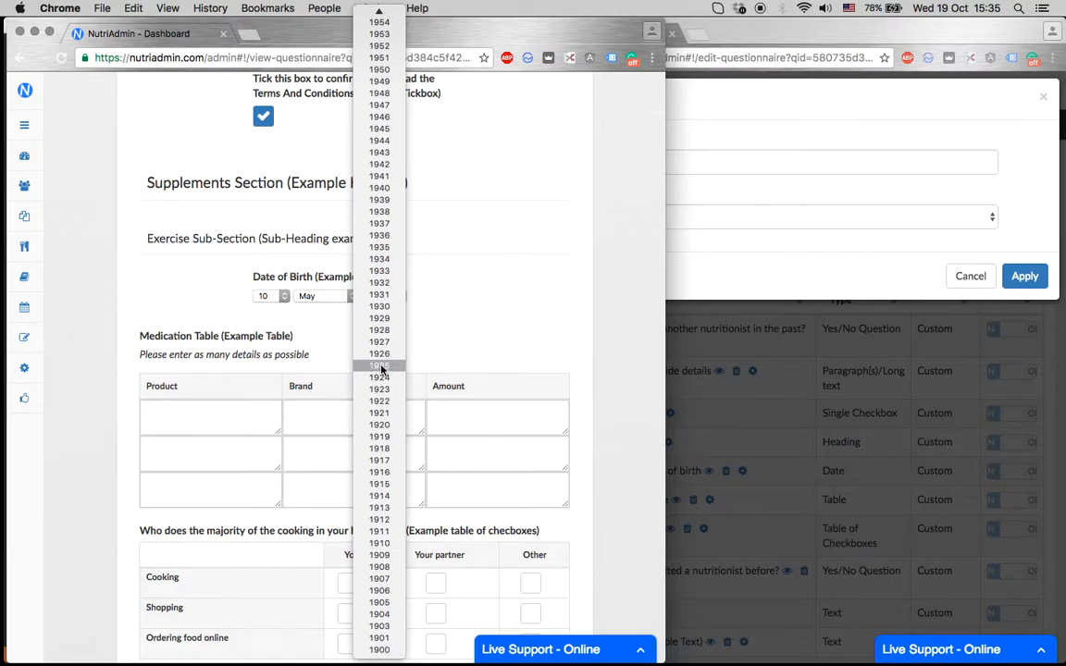
scroll(380, 368, "up", 10)
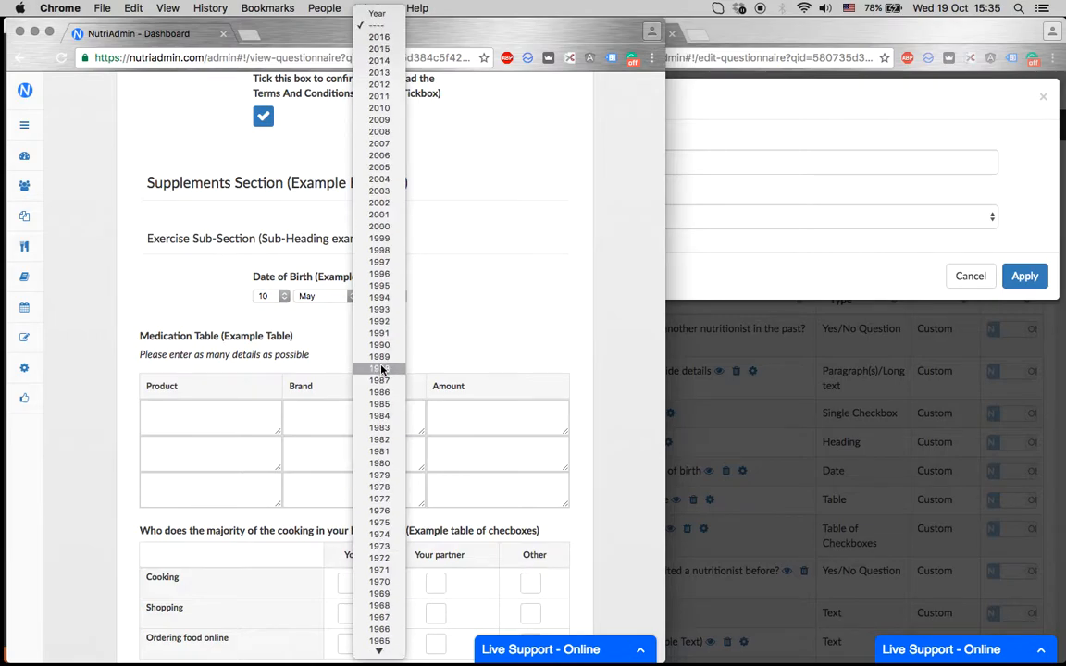
left_click(379, 38)
scroll(479, 325, "down", 1)
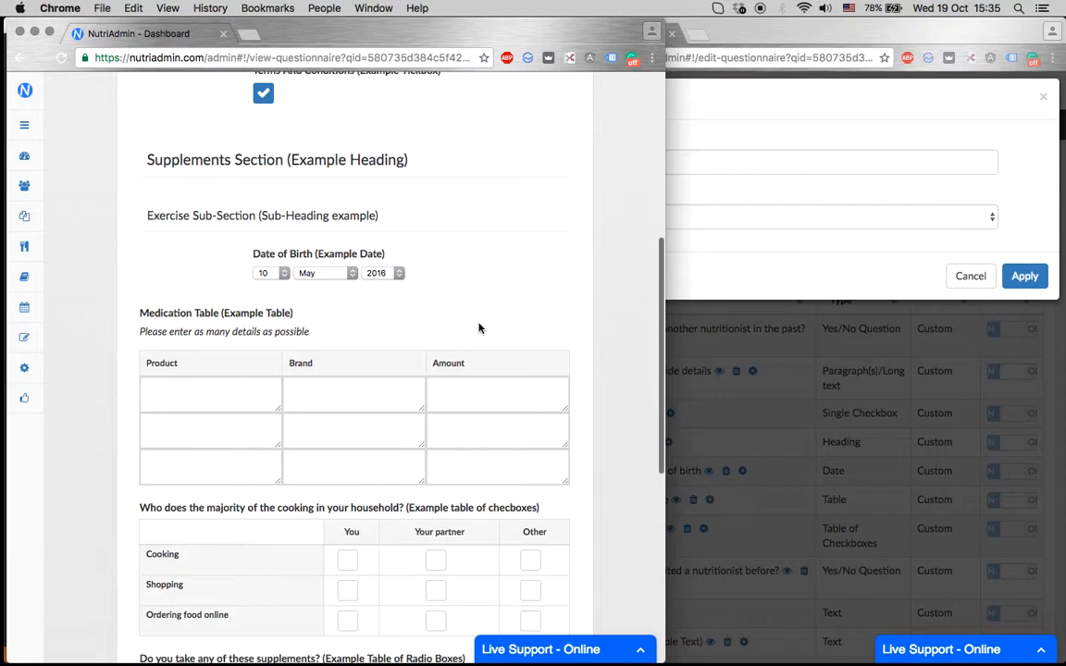
- Return to the new field form and change the field type to Table
left_click(731, 187)
left_click(626, 214)
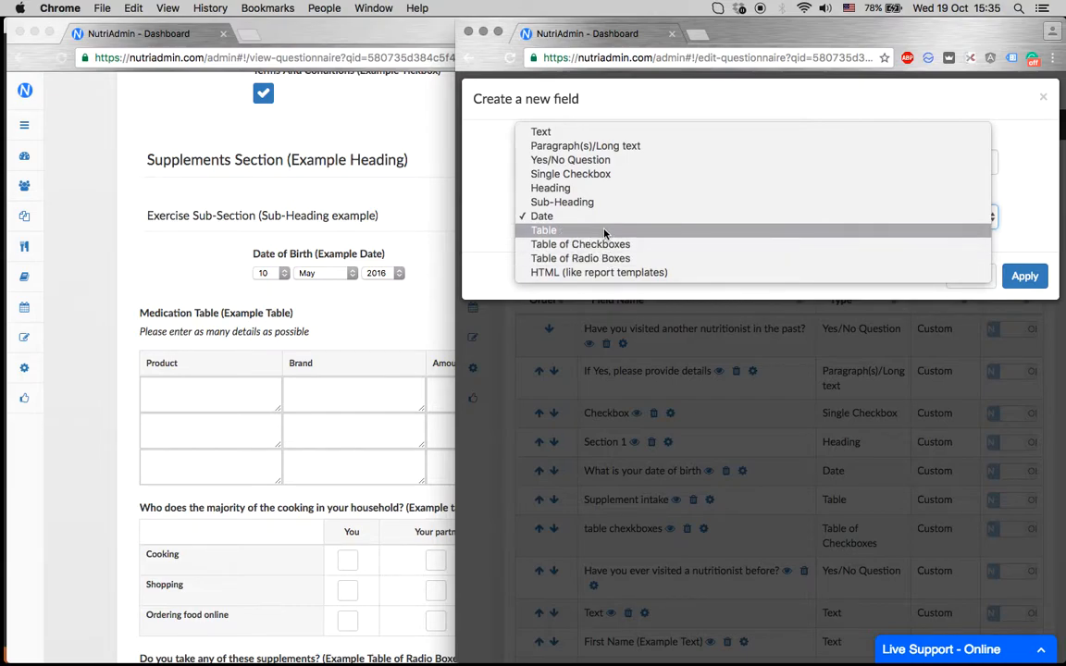
left_click(604, 230)
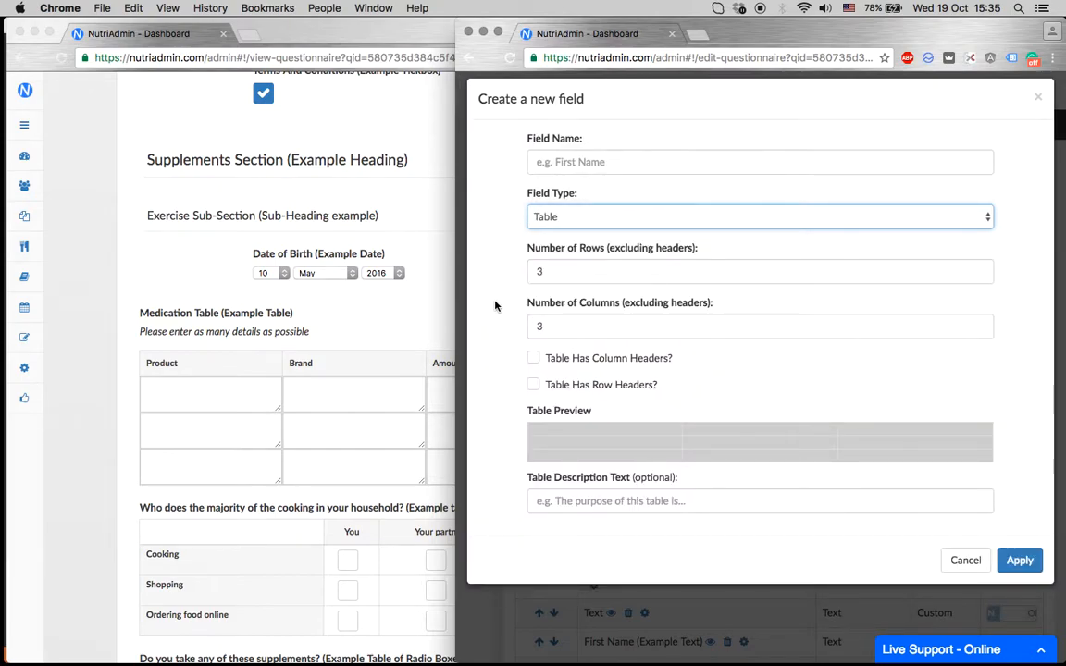
- Examine the Medication Table example in the client view, including its empty cells and its Product, Brand and Amount column headers
left_click(314, 323)
scroll(191, 350, "down", 2)
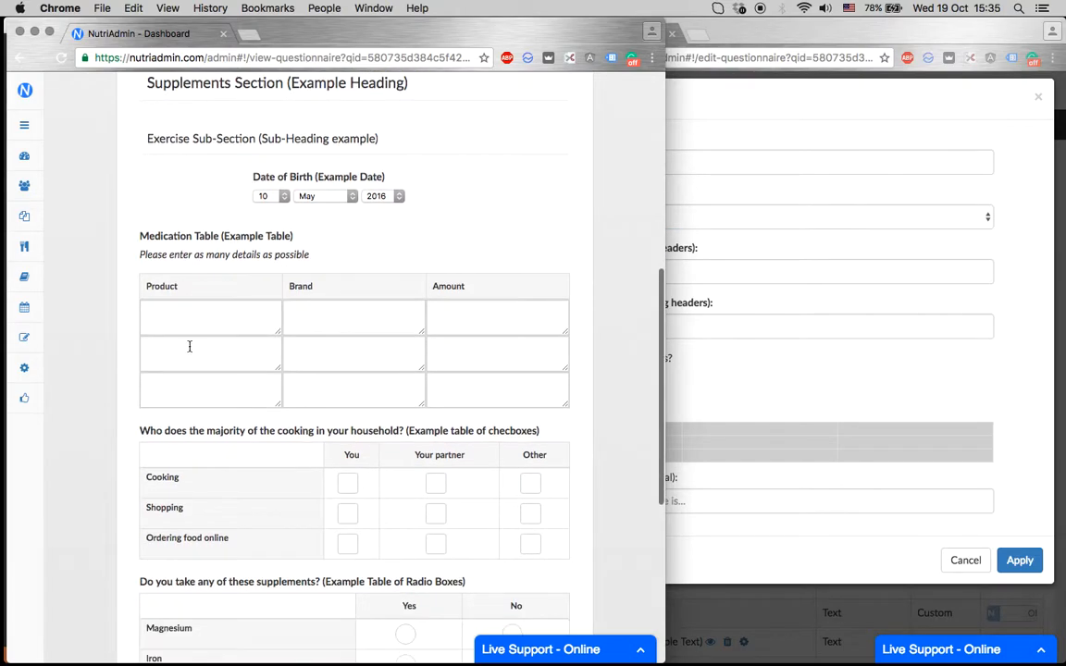
left_click(189, 324)
left_click(327, 302)
left_click(207, 313)
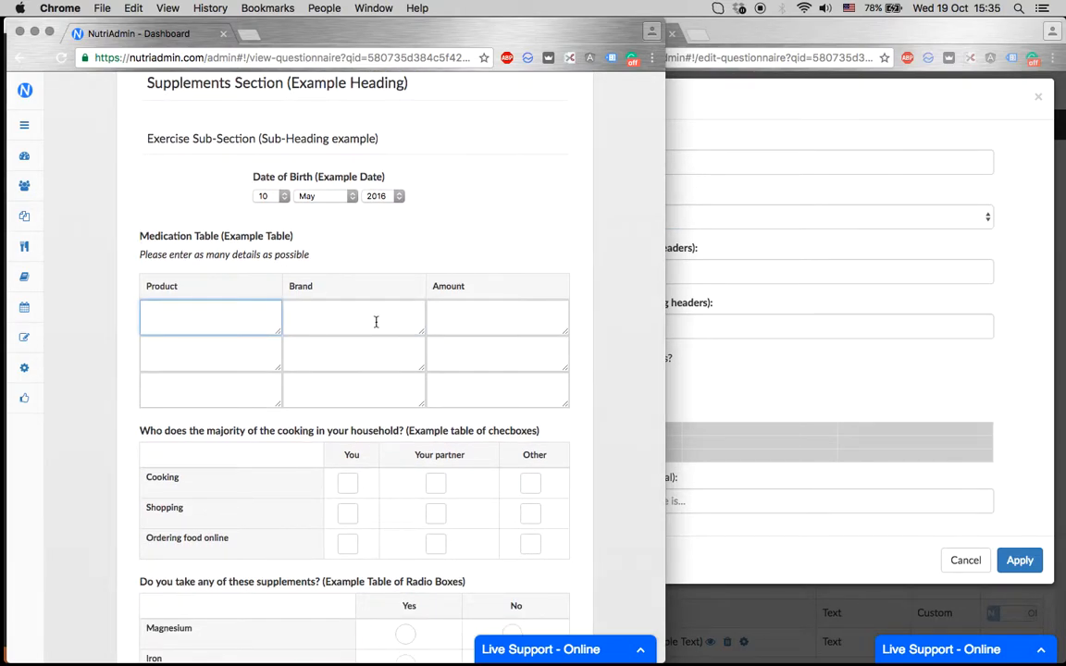
left_click(325, 309)
left_click(195, 348)
left_click(317, 369)
left_click(248, 331)
left_click(376, 316)
left_click(205, 328)
left_click(324, 319)
double_click(150, 283)
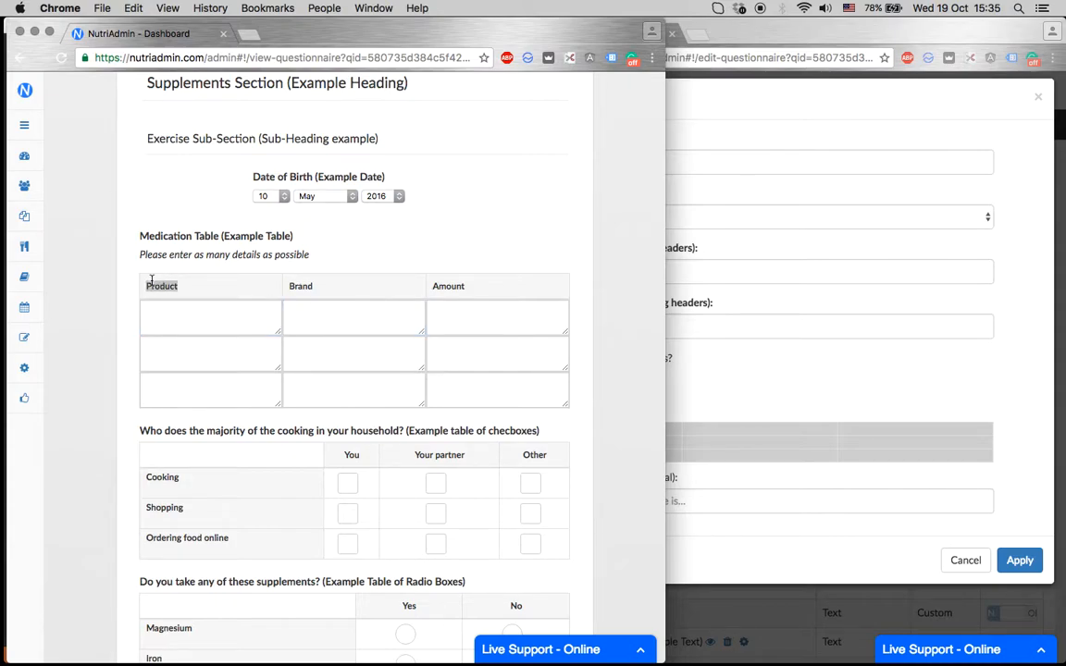
double_click(302, 286)
double_click(445, 285)
- Fill the Medication Table's first row with product A, brand asjdhadsjkashdkj and amount 1 capsule
left_click(176, 315)
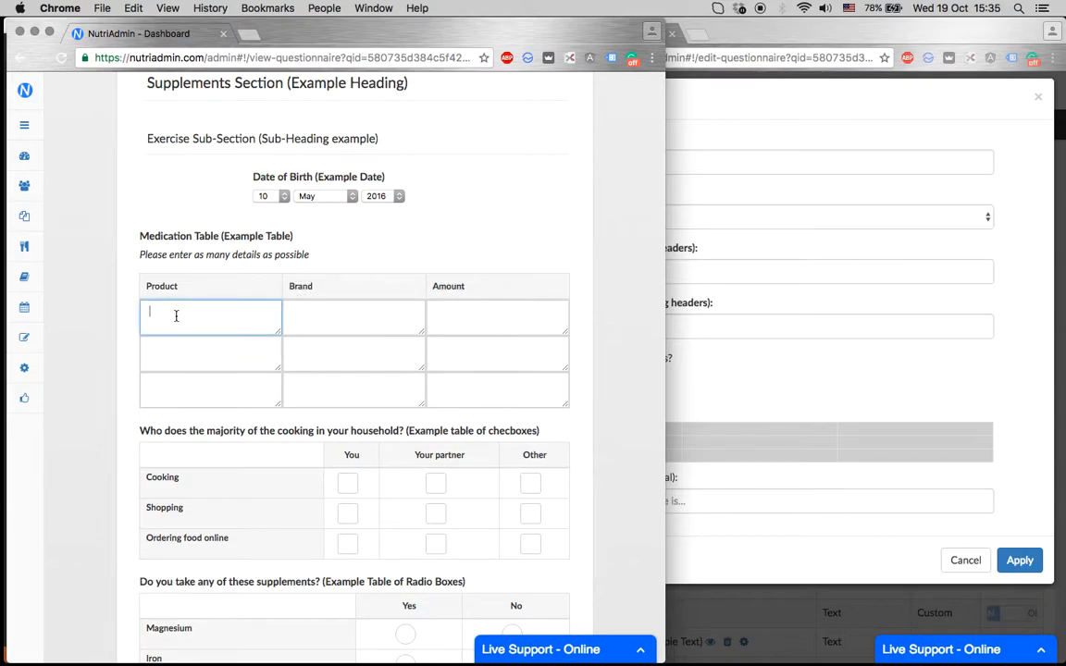
type("product A")
key("Tab")
type("asjdhadsjkashdkj")
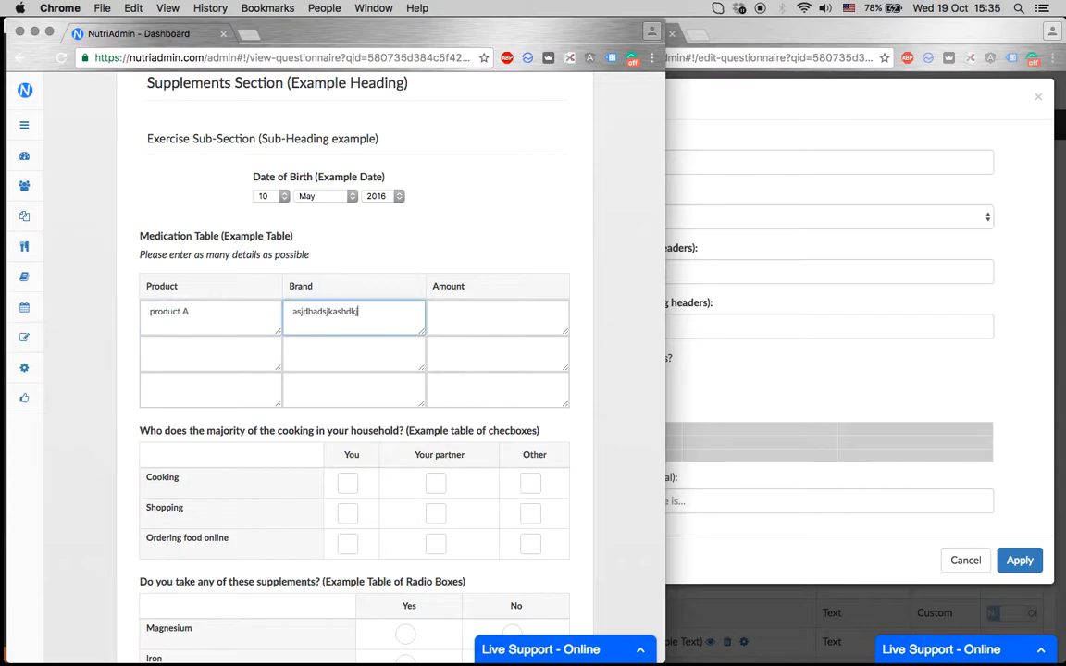
key("Tab")
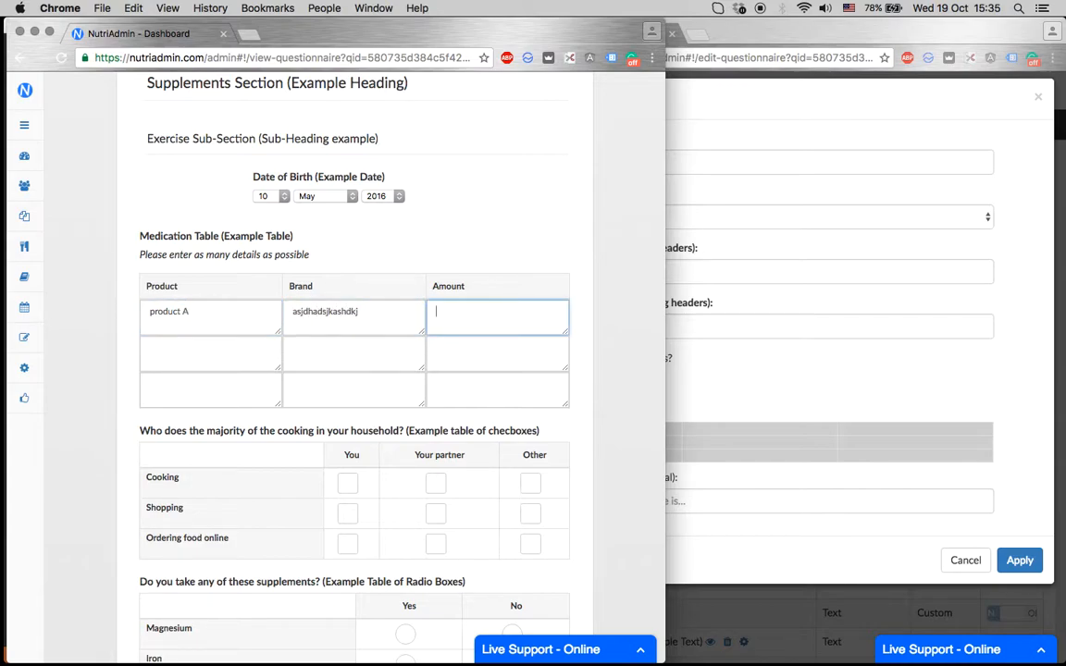
- Fill the Medication Table's second row with Product B, brand asdasd and amount 2 capsule
key("Tab")
type("Product B")
key("Tab")
type("asdasd")
key("Tab")
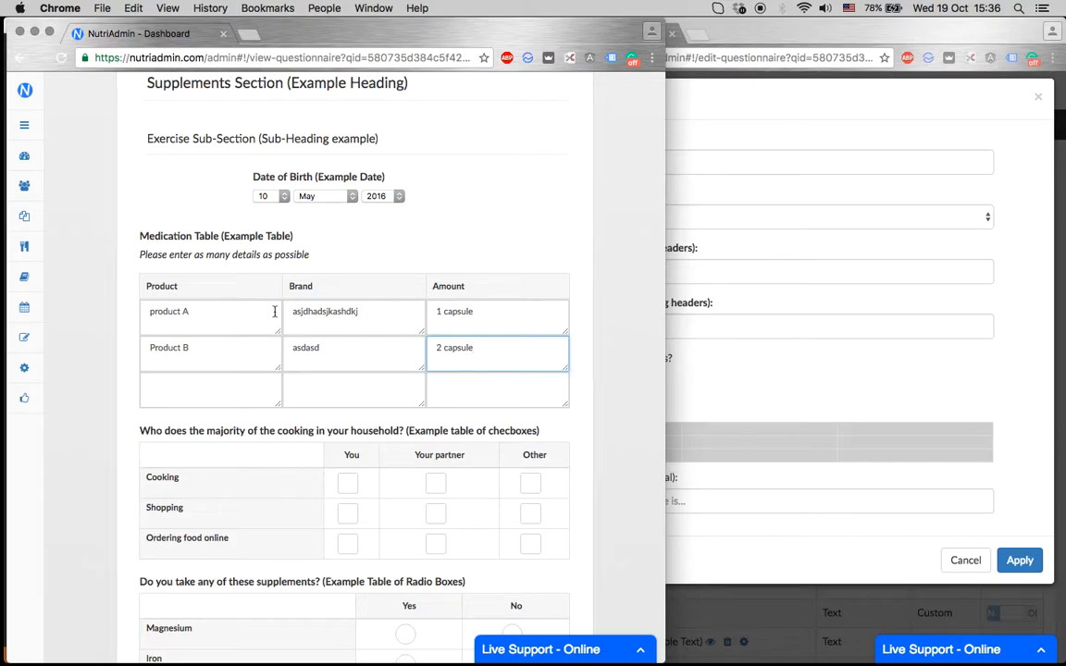
left_click(616, 371)
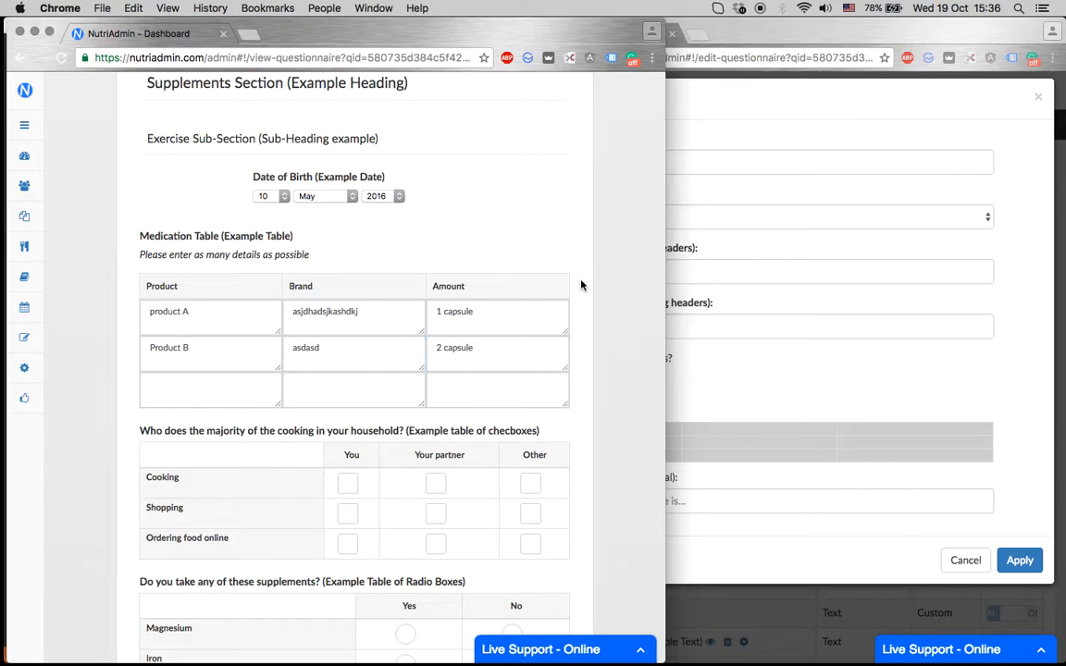
- Compare the new field form with the Medication Table example and set the new table's number of rows to 6
left_click(696, 374)
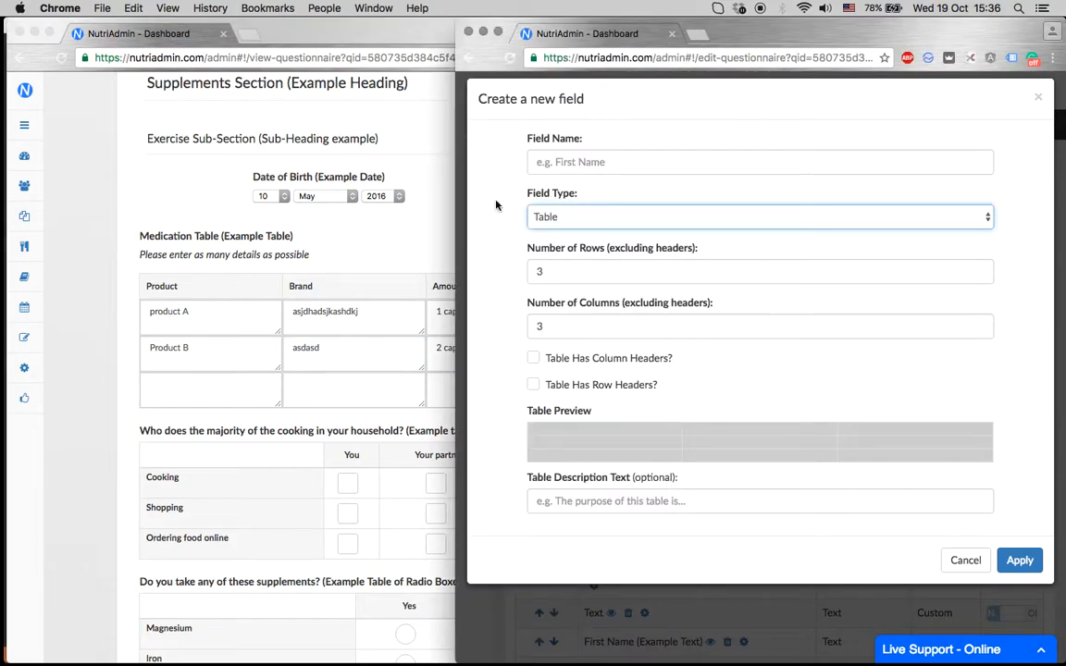
left_click(577, 163)
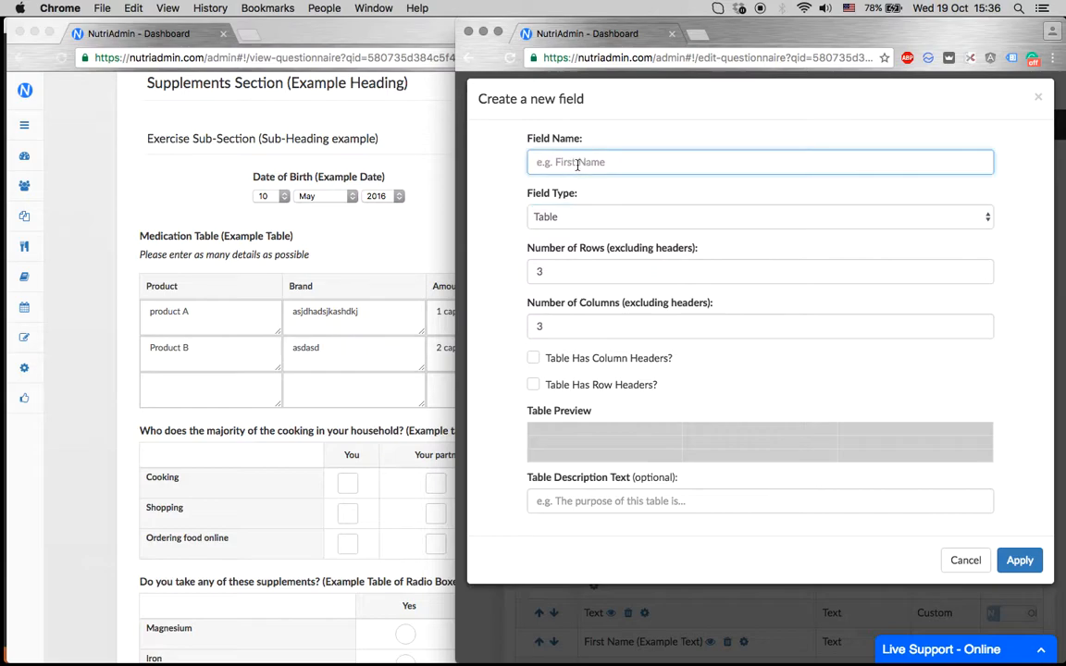
left_click(151, 240)
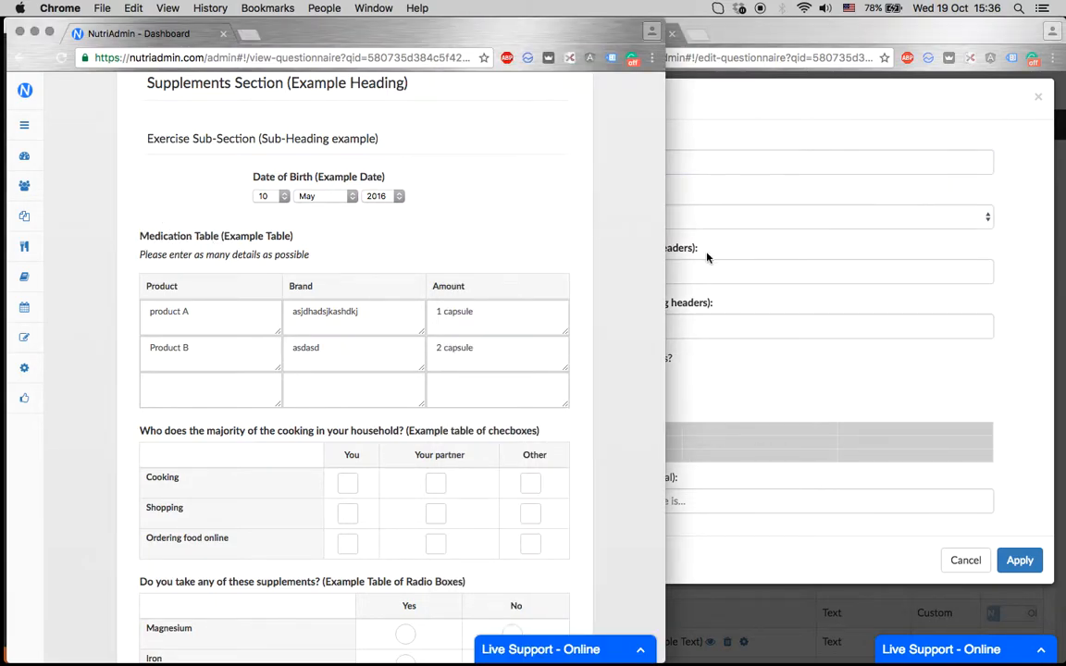
left_click(718, 197)
double_click(572, 272)
double_click(552, 324)
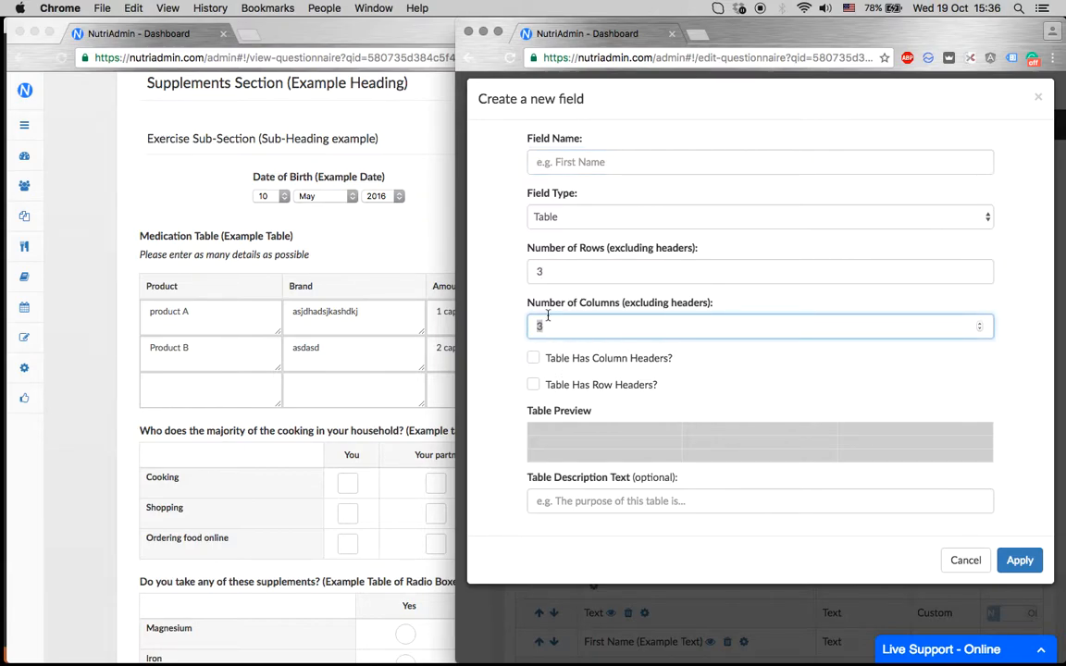
double_click(554, 271)
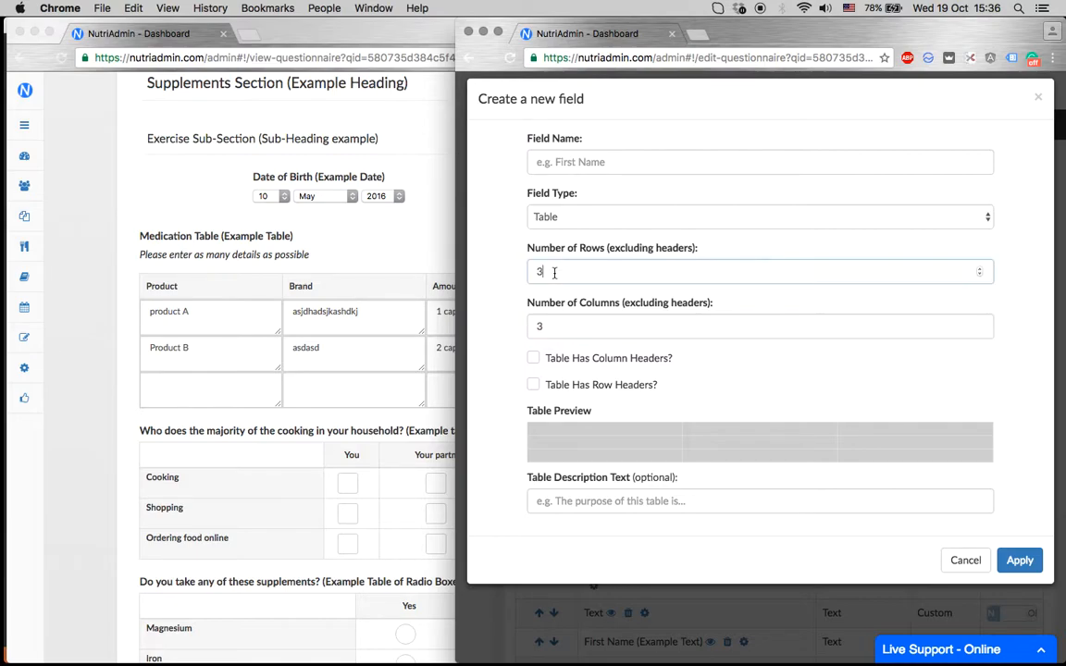
type("6")
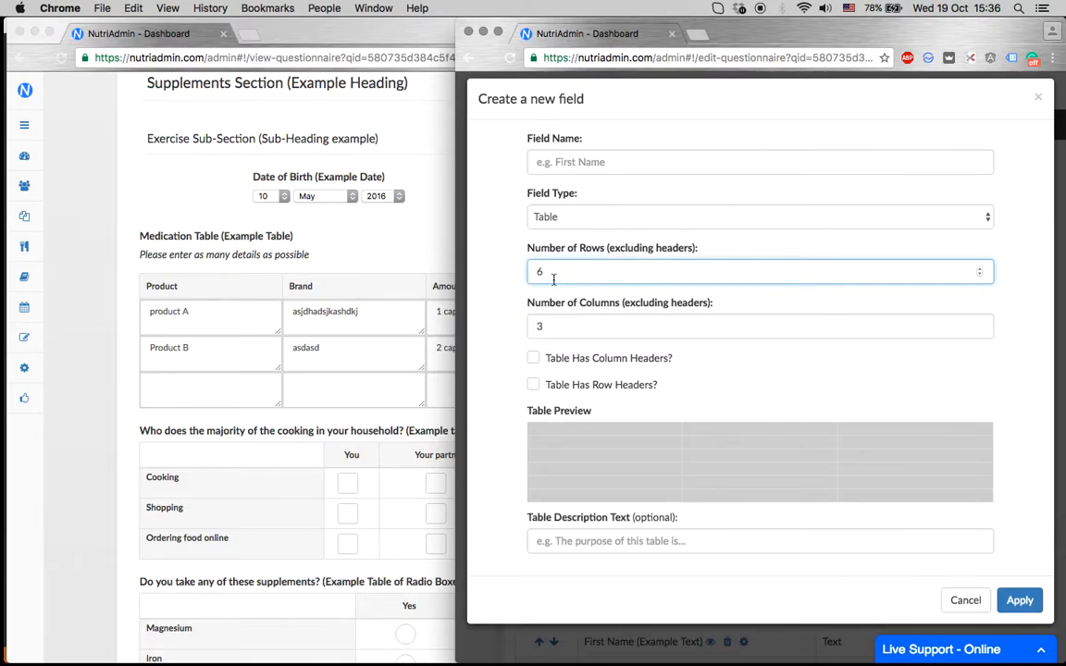
- Set the new table's number of columns to 5 and enable both column headers and row headers
left_click(531, 431)
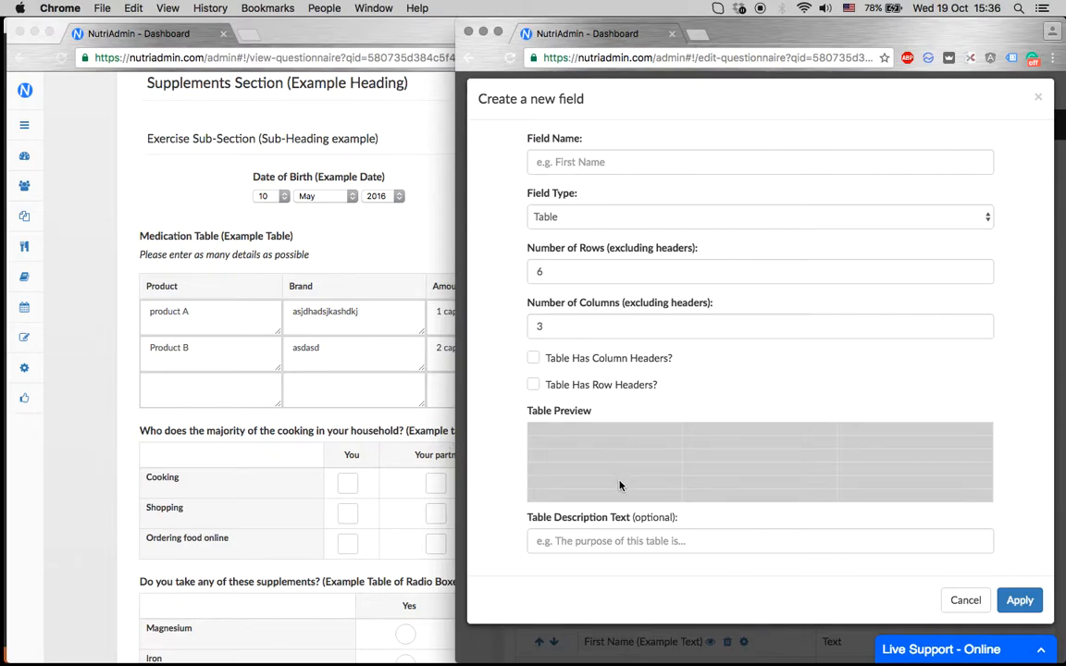
double_click(564, 335)
type("5")
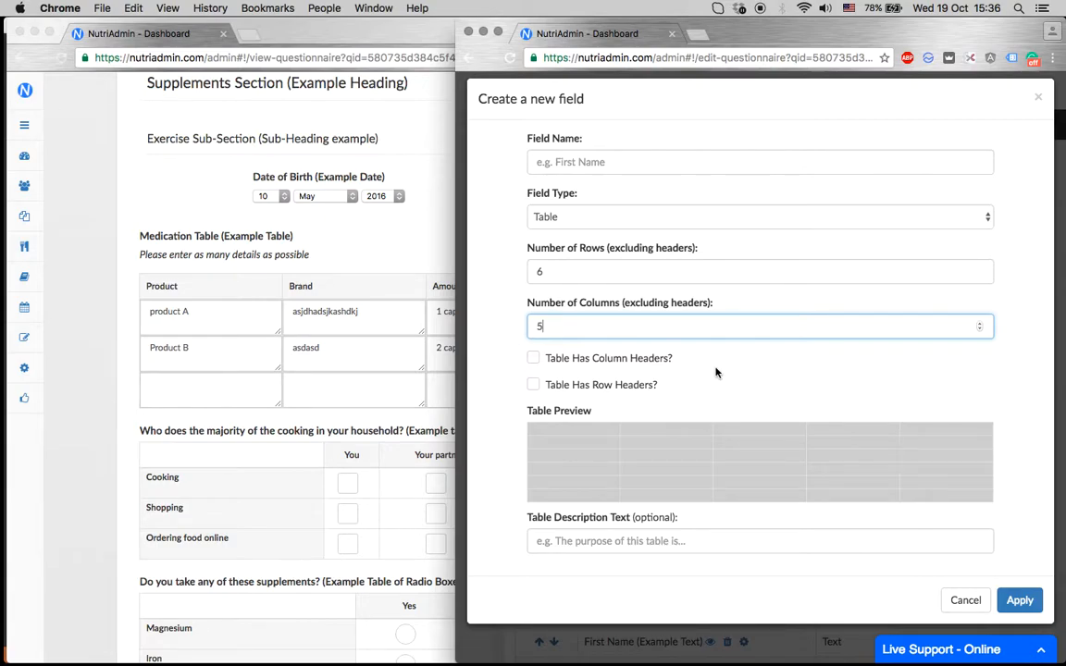
left_click(615, 360)
left_click(596, 382)
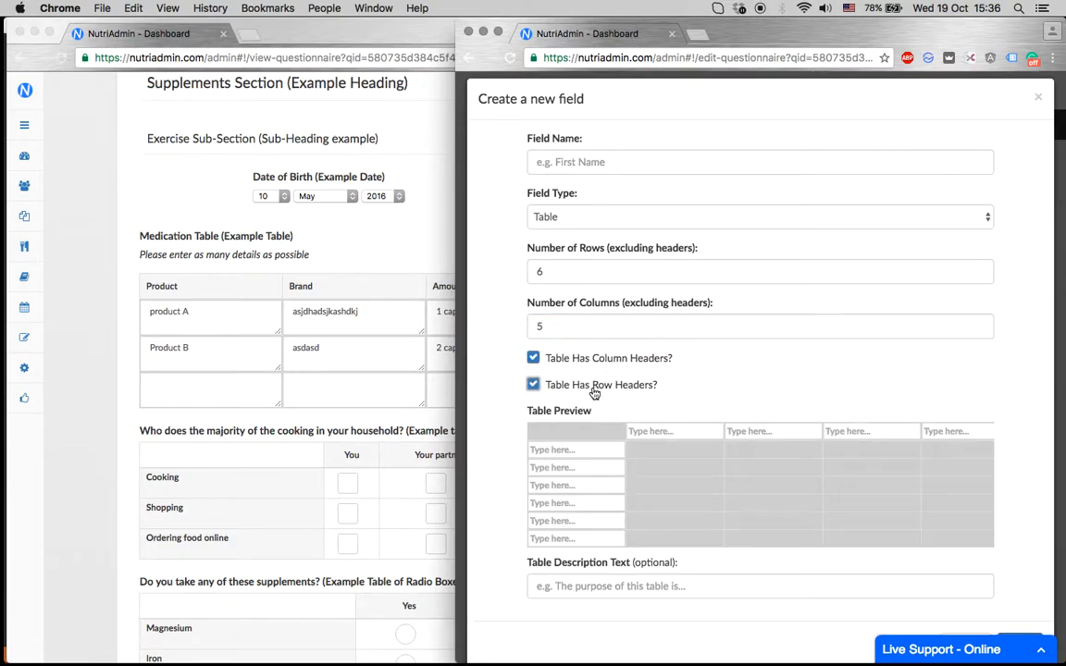
- Enter "product" as the first column header in the new field's table preview
left_click(588, 450)
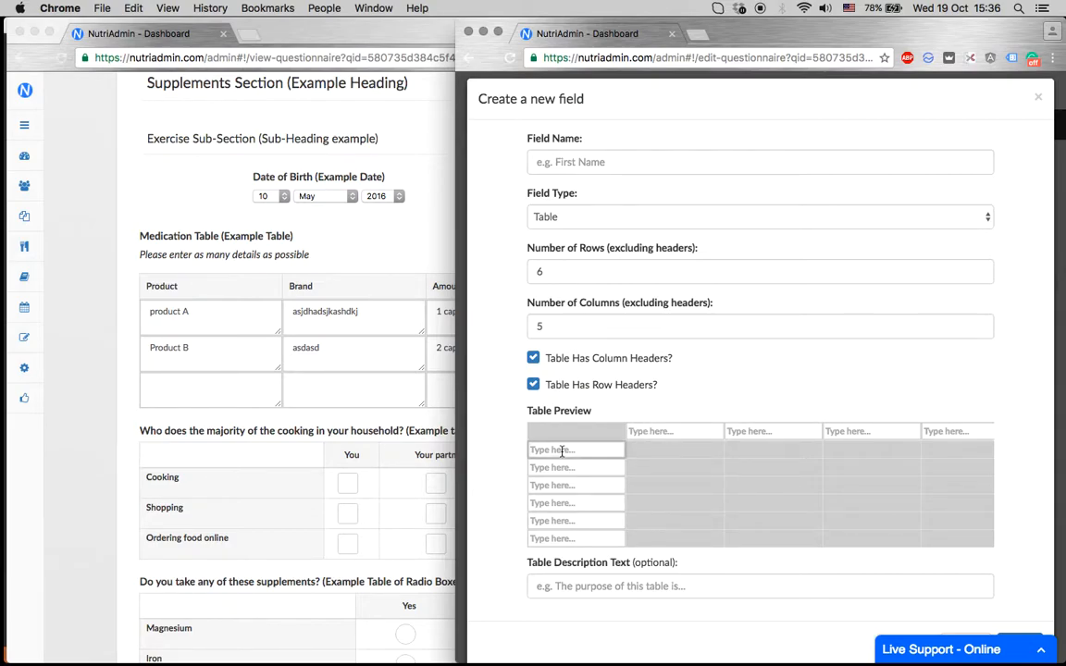
left_click(653, 431)
type("prodict")
key("super+a")
type("product")
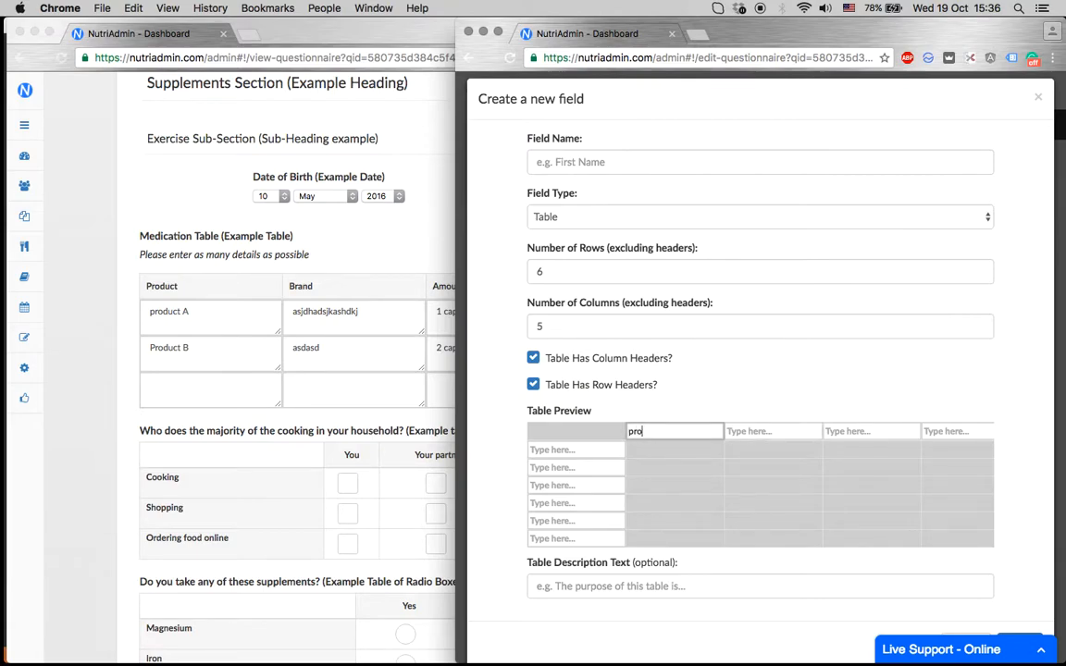
- Enter "name" and "brand" as the second and third column headers in the new field's table preview
key("Tab")
type("name")
key("Tab")
type("brand")
key("Tab")
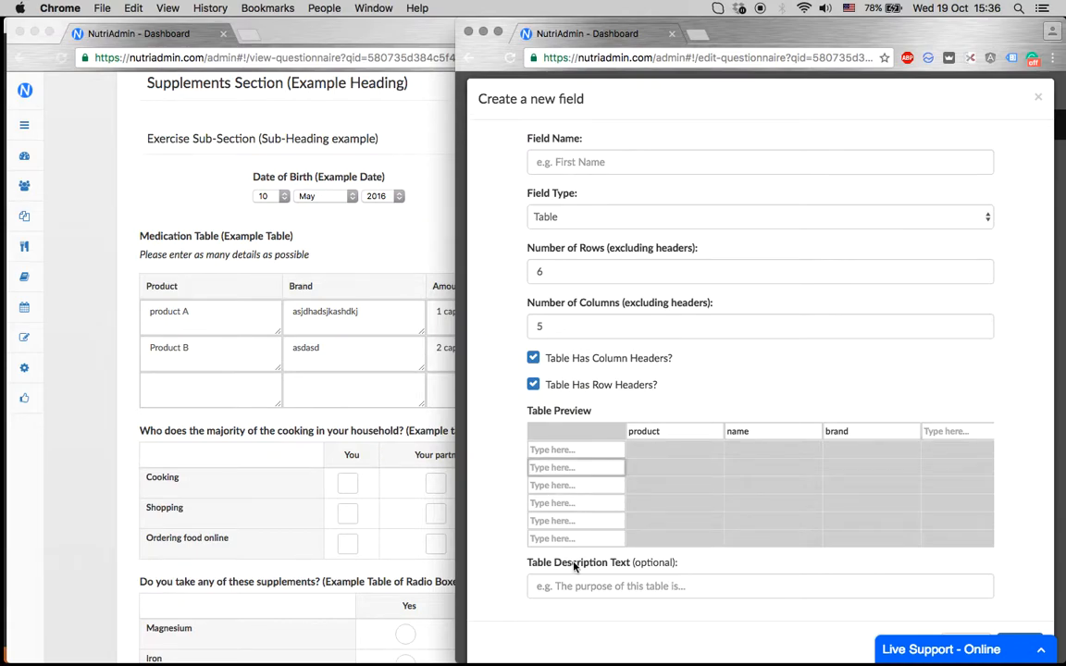
- Go to the optional table description text, leave it empty, and discard the new table field
scroll(578, 563, "down", 1)
left_click(580, 575)
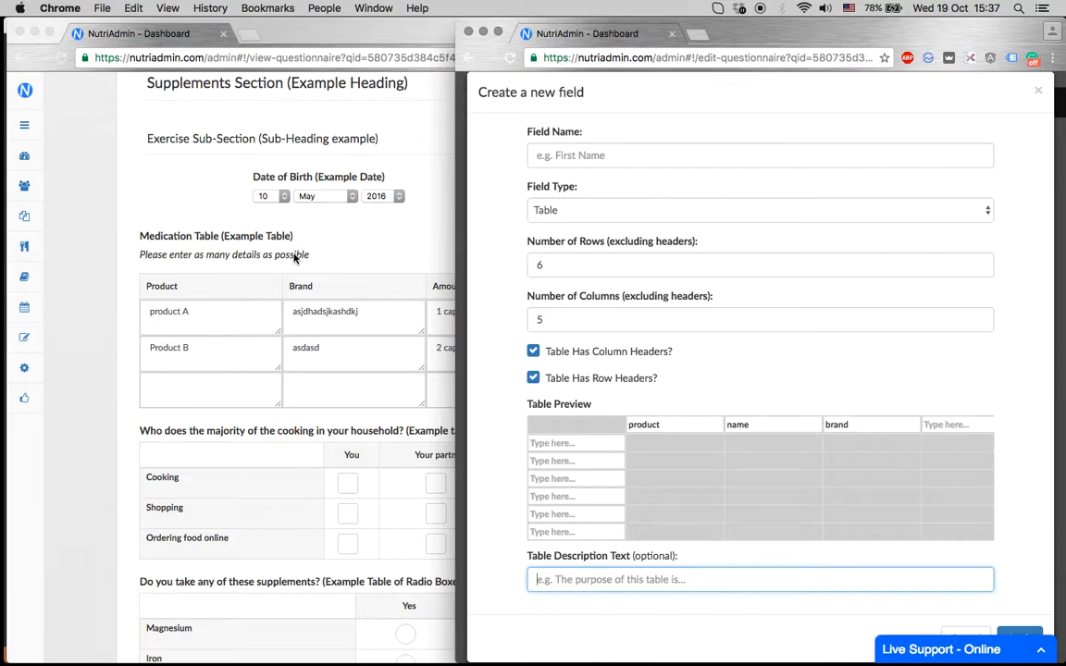
left_click(727, 358)
scroll(763, 398, "down", 3)
left_click(966, 632)
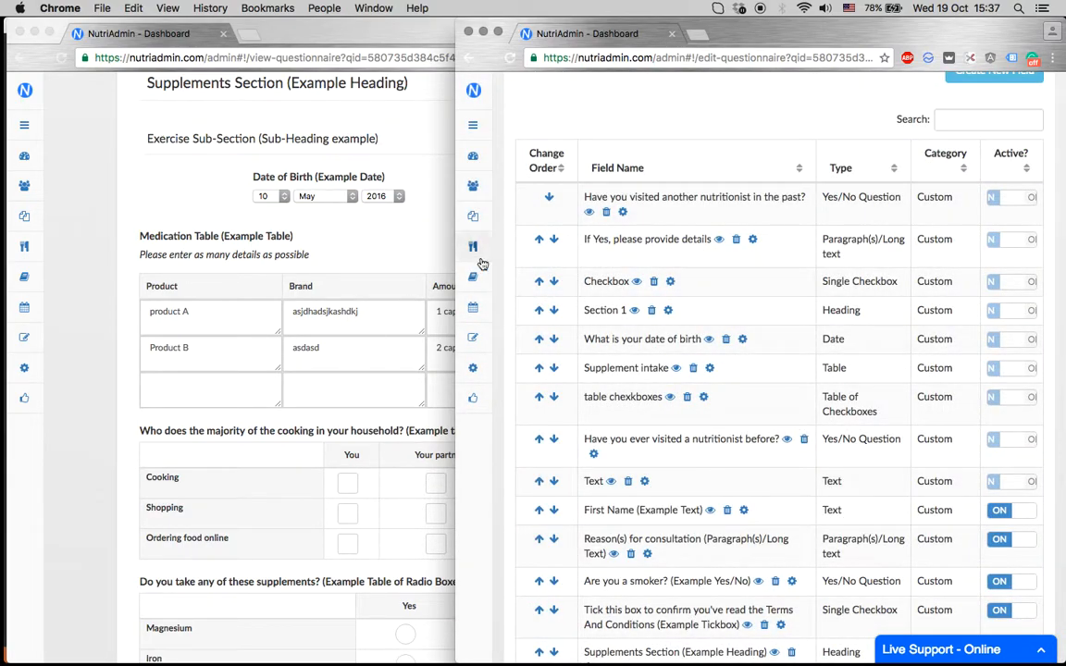
- Start a new custom field and set its type to Table of Checkboxes
left_click(994, 78)
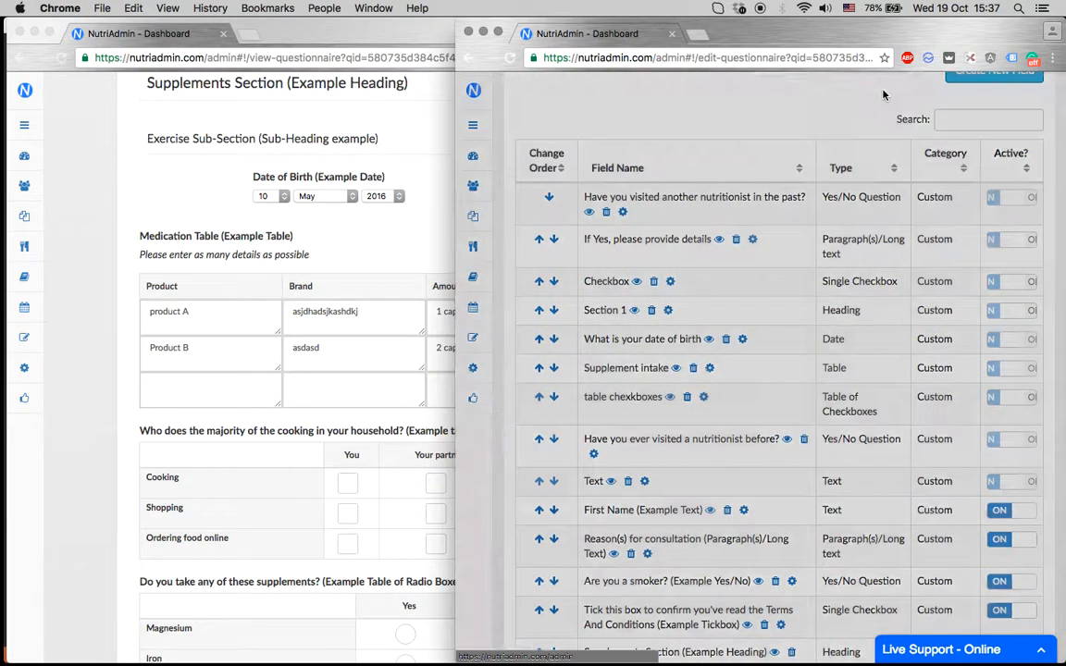
left_click(710, 224)
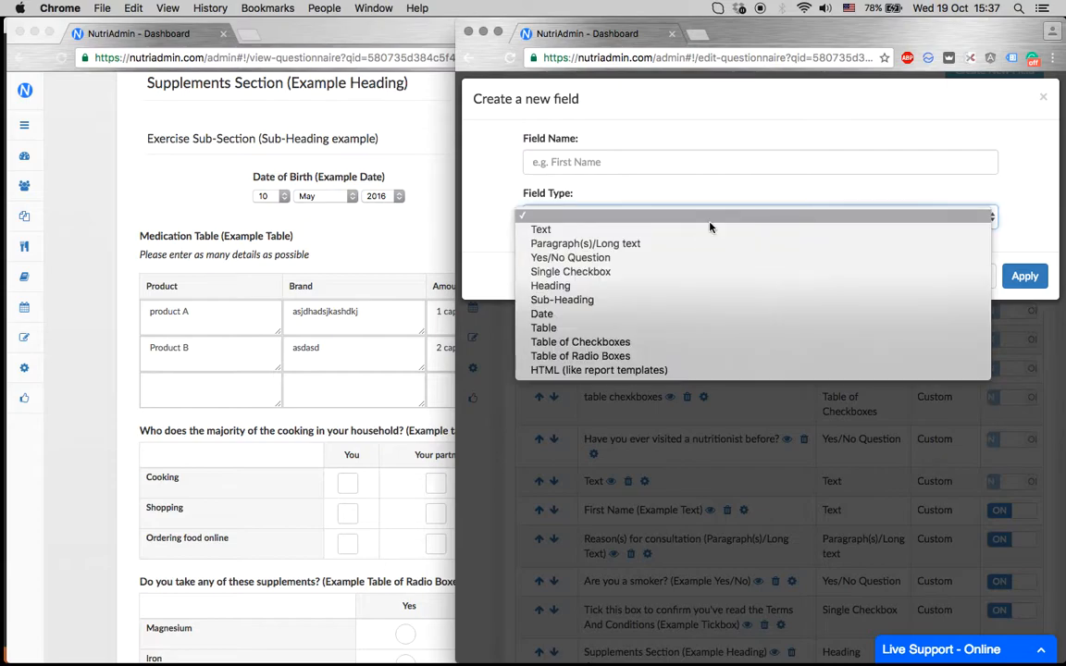
left_click(689, 345)
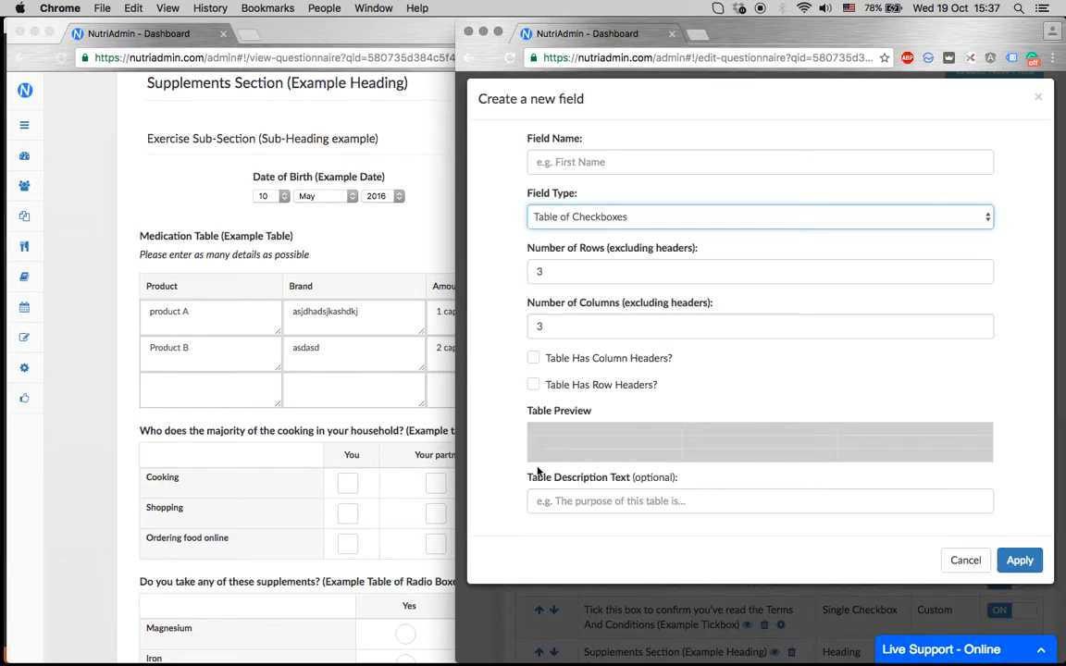
- In the client view's cooking question, tick You and Your partner for Cooking, and all three options for Shopping
left_click(109, 526)
scroll(109, 525, "down", 5)
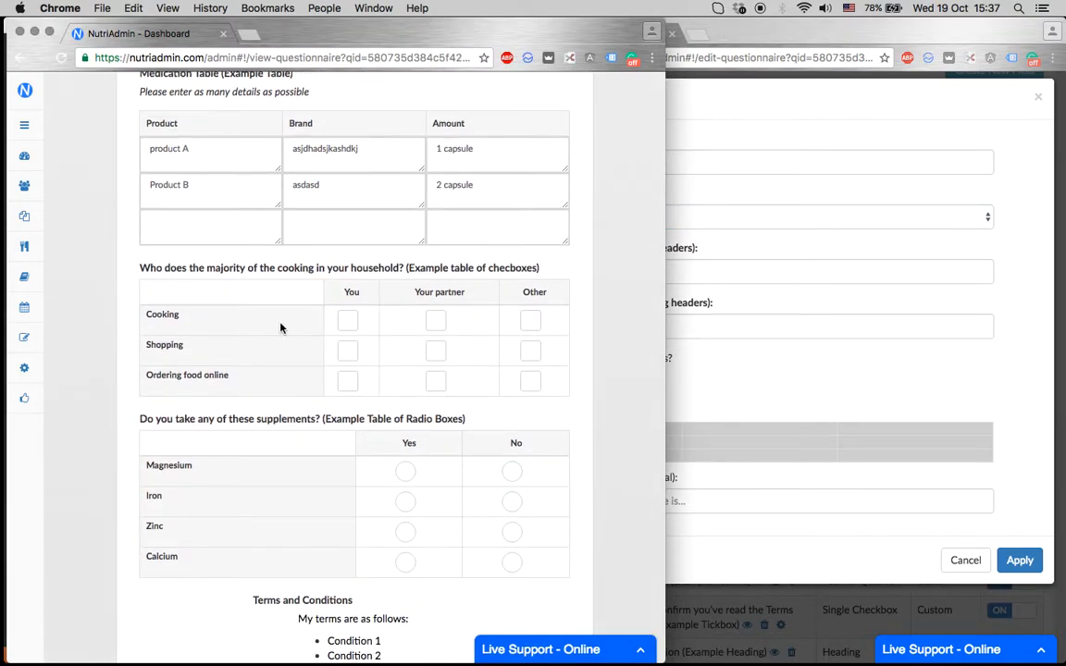
left_click(348, 321)
left_click(348, 351)
left_click(436, 351)
left_click(437, 321)
left_click(530, 350)
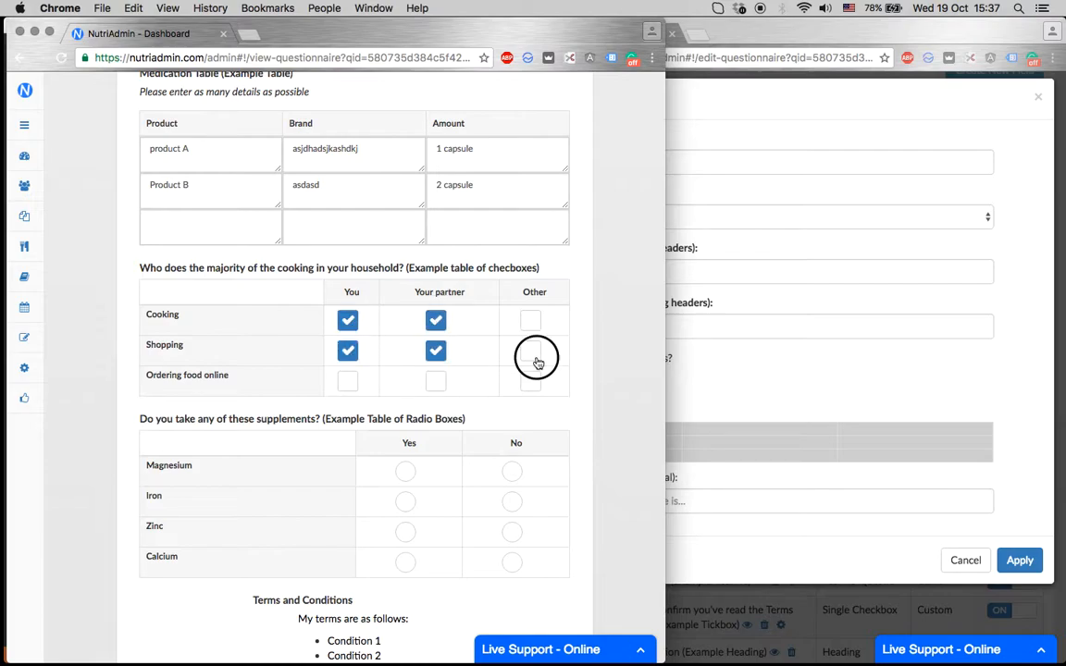
- Change the cooking question's answers to only You for Cooking, and You and Your partner for Shopping
left_click(208, 353)
scroll(208, 354, "up", 1)
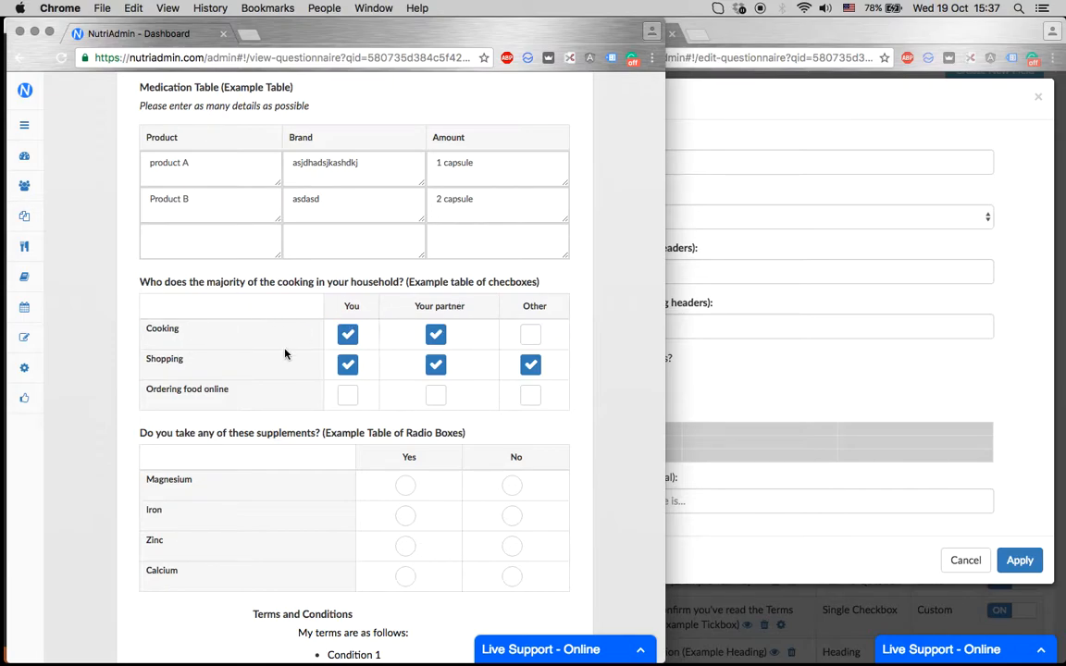
scroll(285, 354, "down", 1)
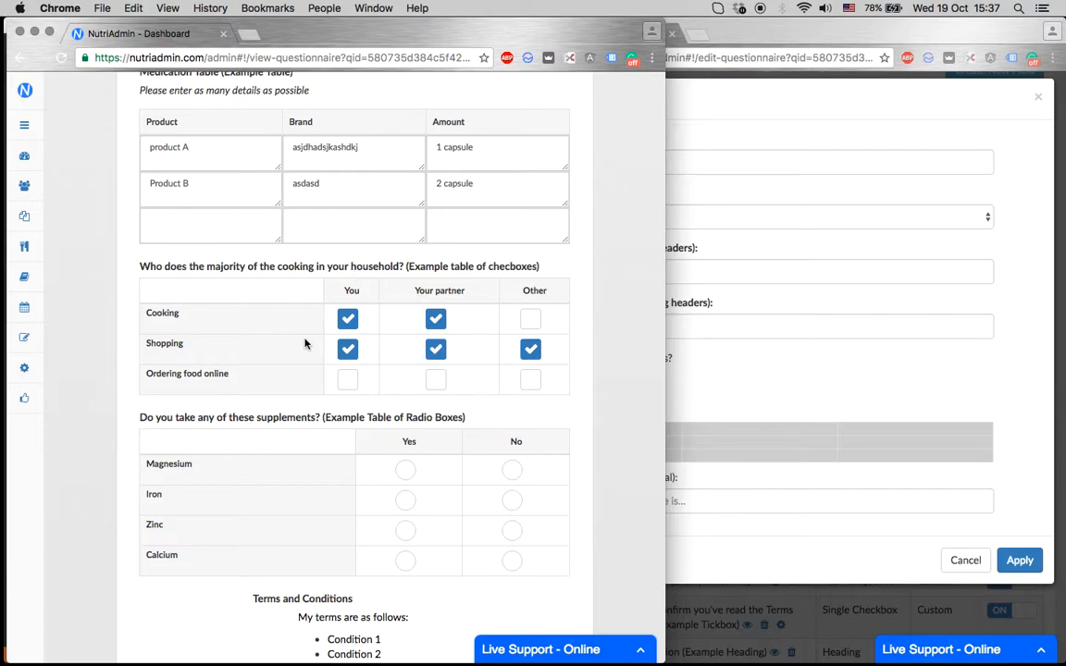
left_click(356, 347)
left_click(435, 318)
left_click(447, 361)
left_click(447, 362)
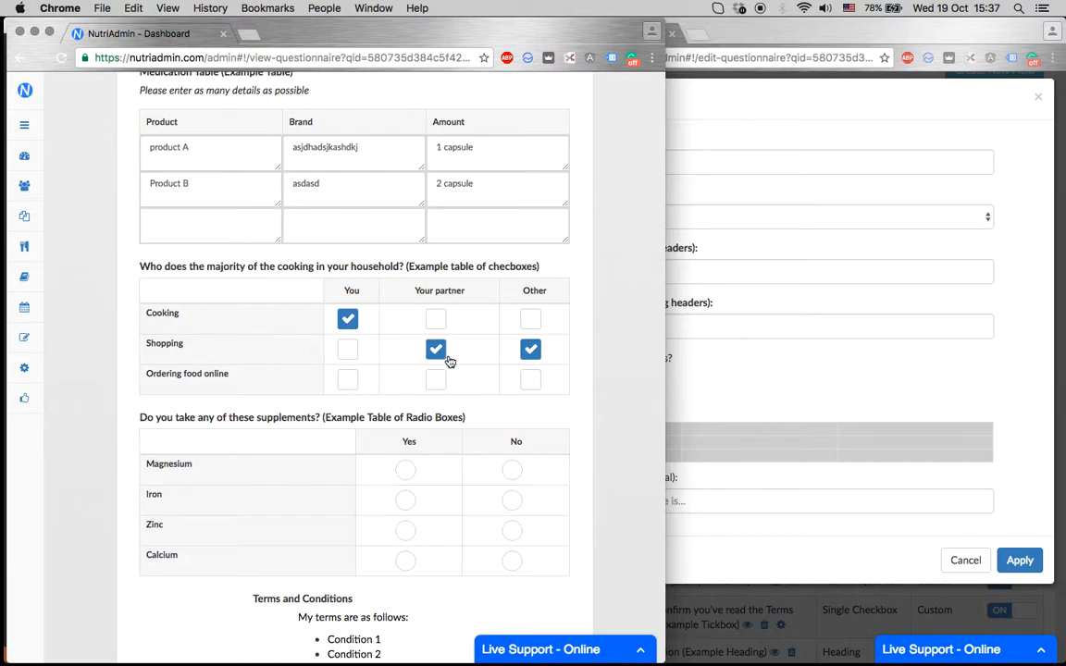
left_click(534, 356)
left_click(487, 404)
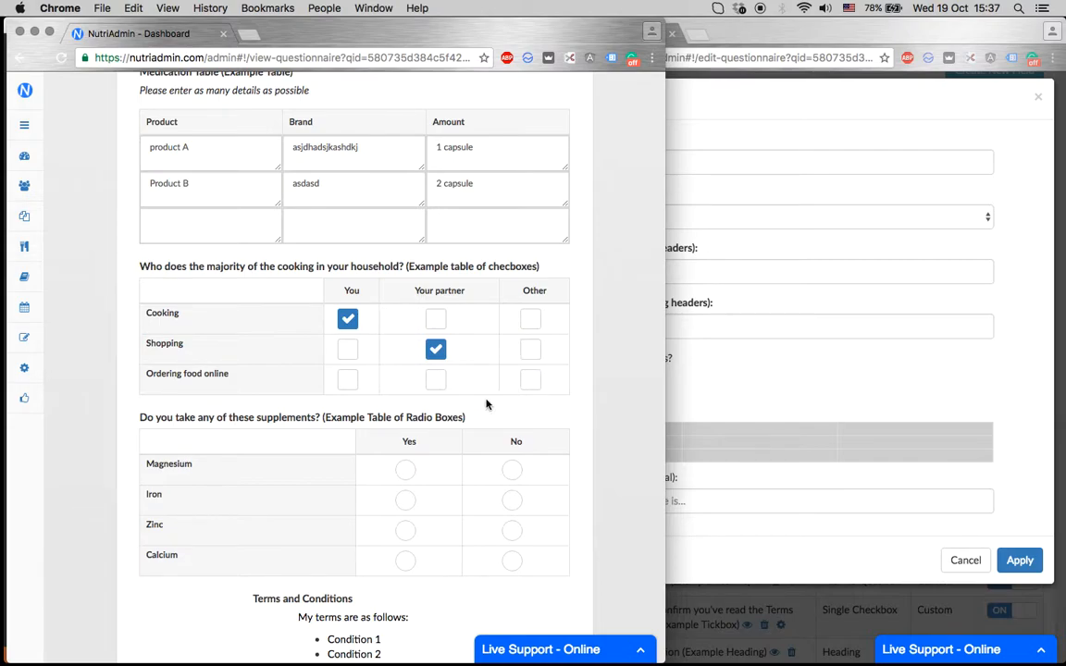
left_click(347, 353)
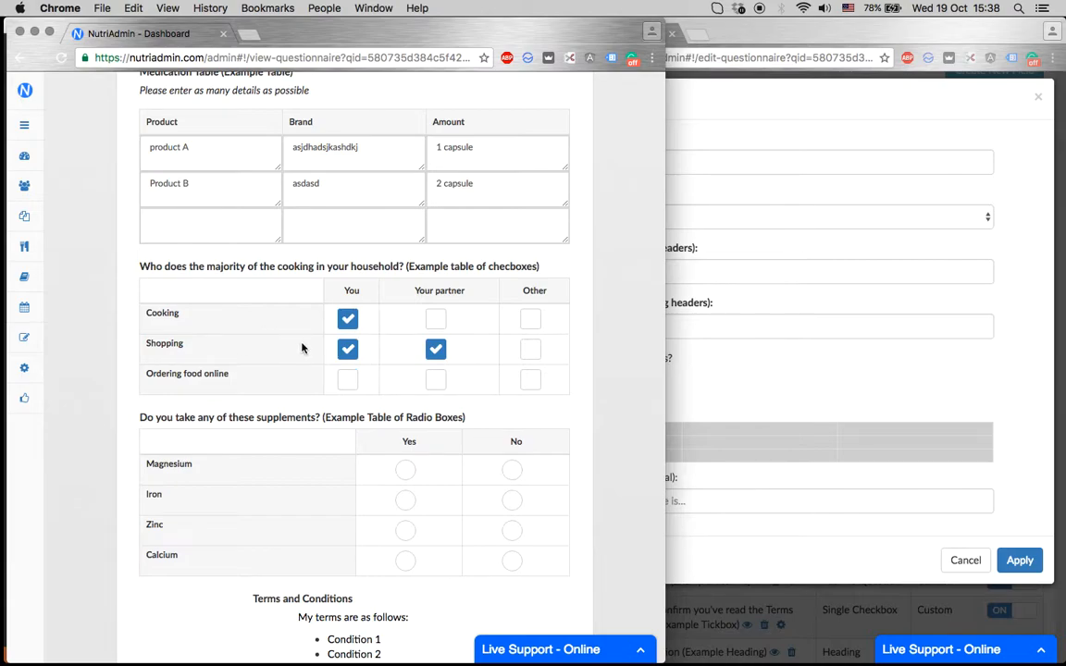
- View the supplements radio box example in the client view and set the new field's type to Table of Radio Boxes
scroll(302, 346, "down", 3)
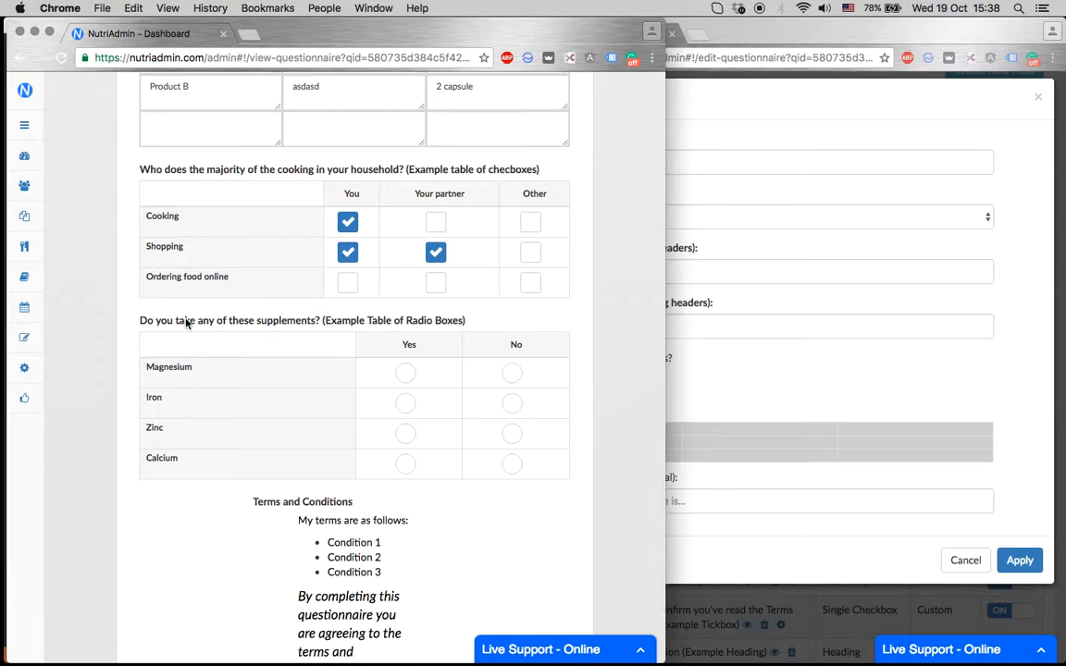
scroll(185, 322, "down", 1)
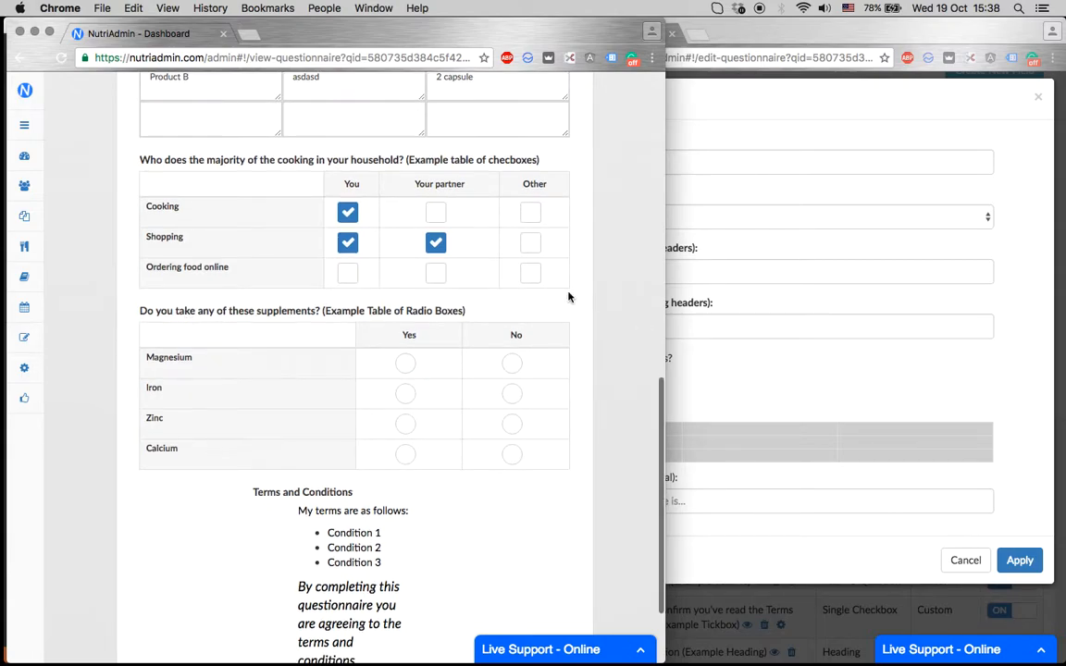
left_click(751, 243)
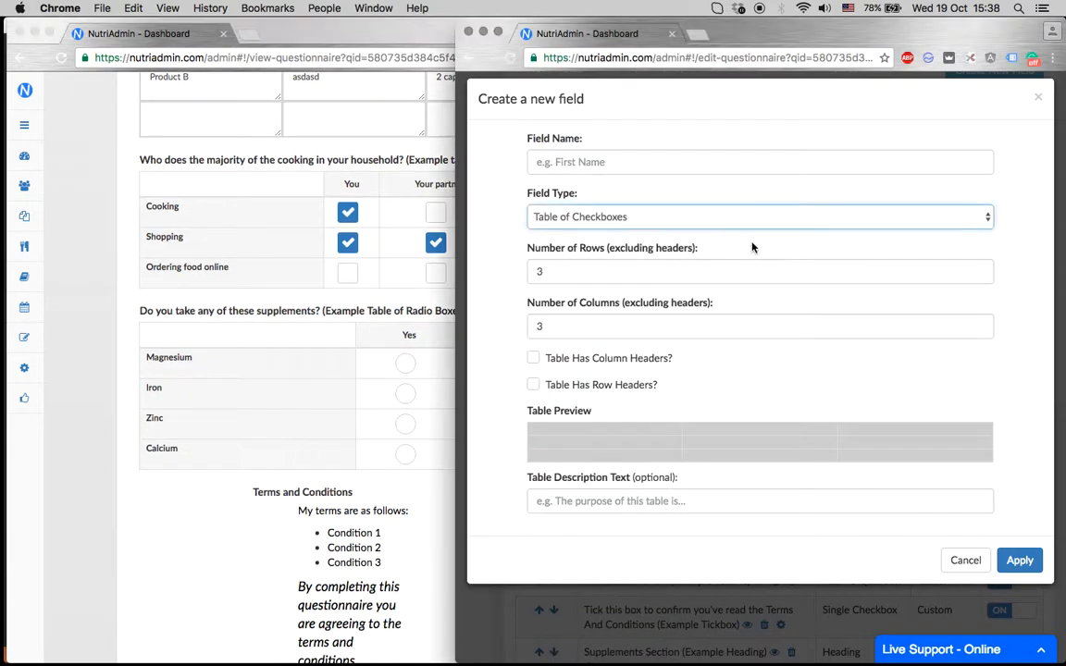
left_click(672, 219)
left_click(674, 231)
- Answer the client view's supplements question with Yes for Magnesium and Zinc, and No for Iron and Calcium
left_click(238, 297)
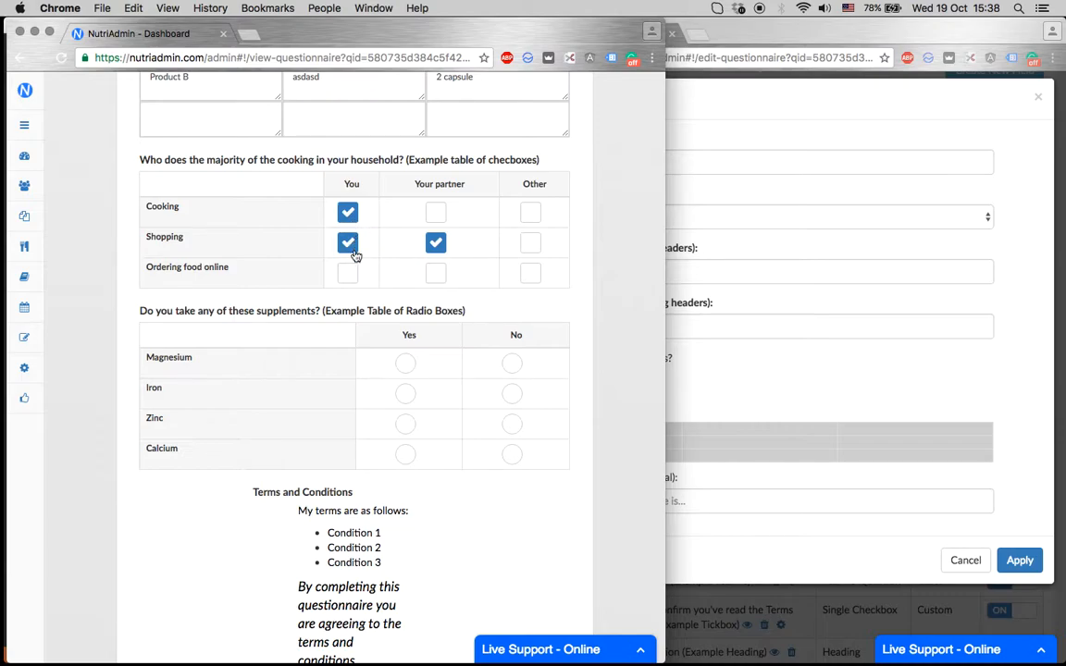
left_click(404, 363)
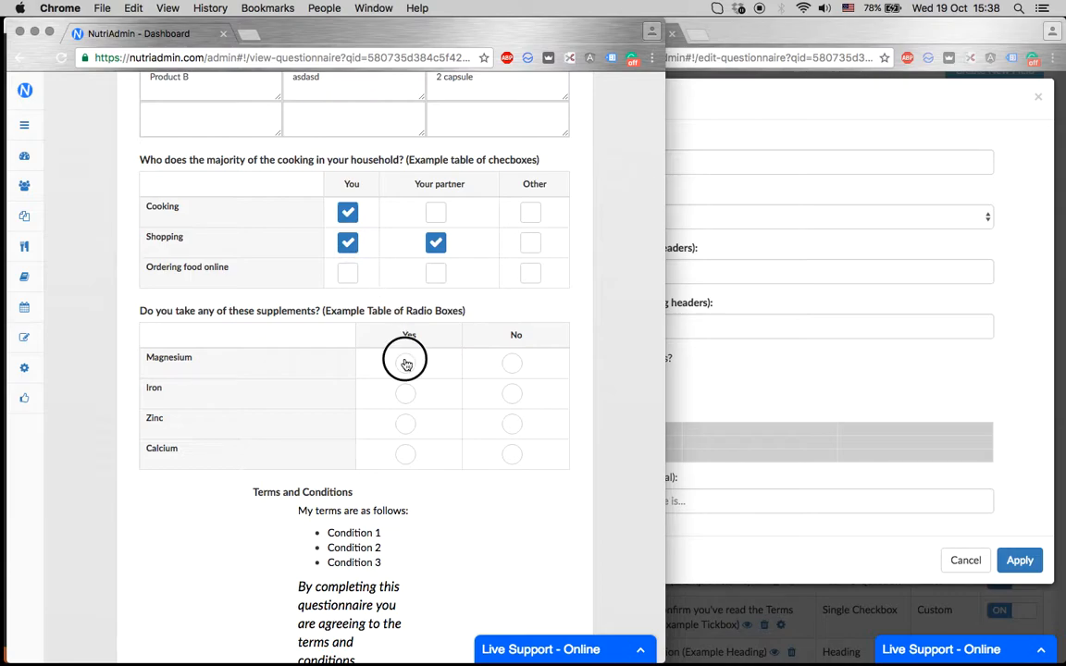
left_click(511, 364)
left_click(405, 364)
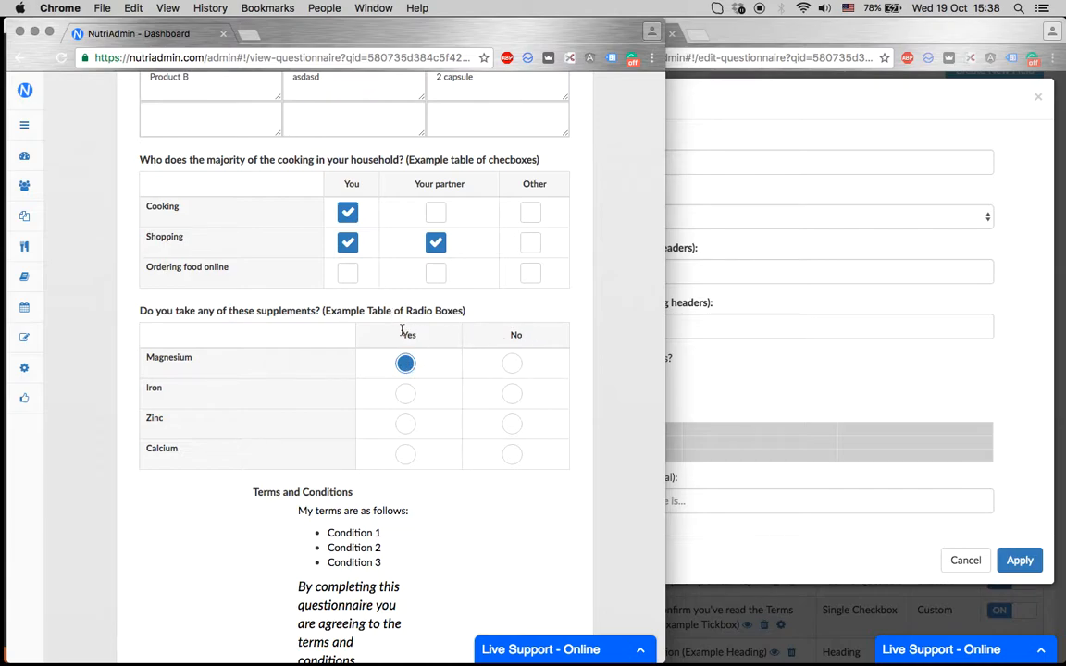
left_click(511, 394)
left_click(406, 423)
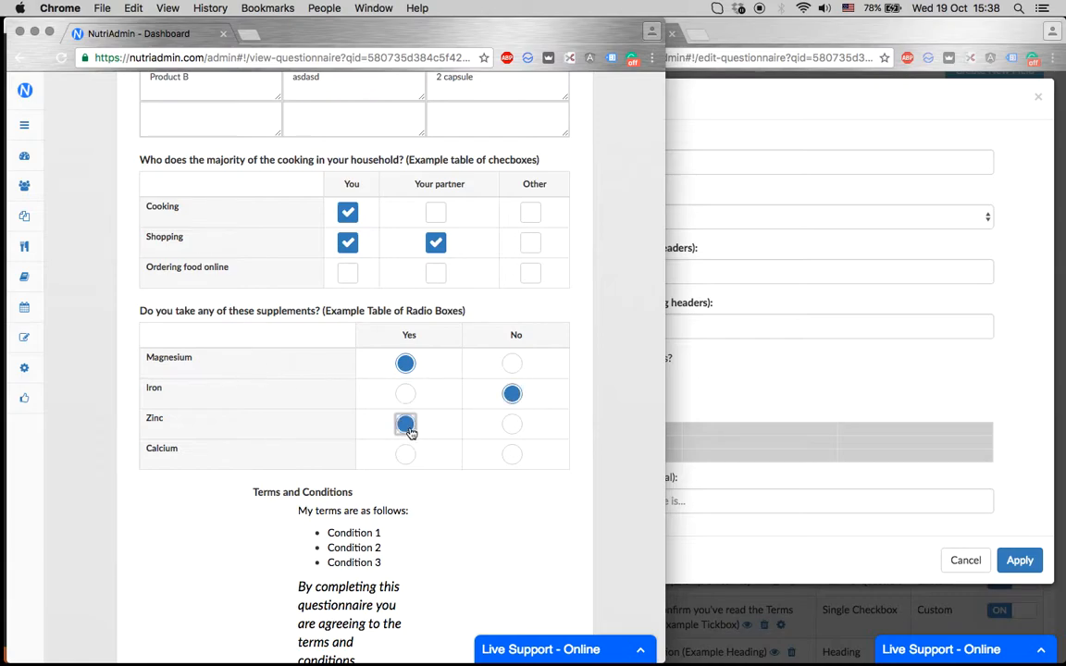
left_click(511, 455)
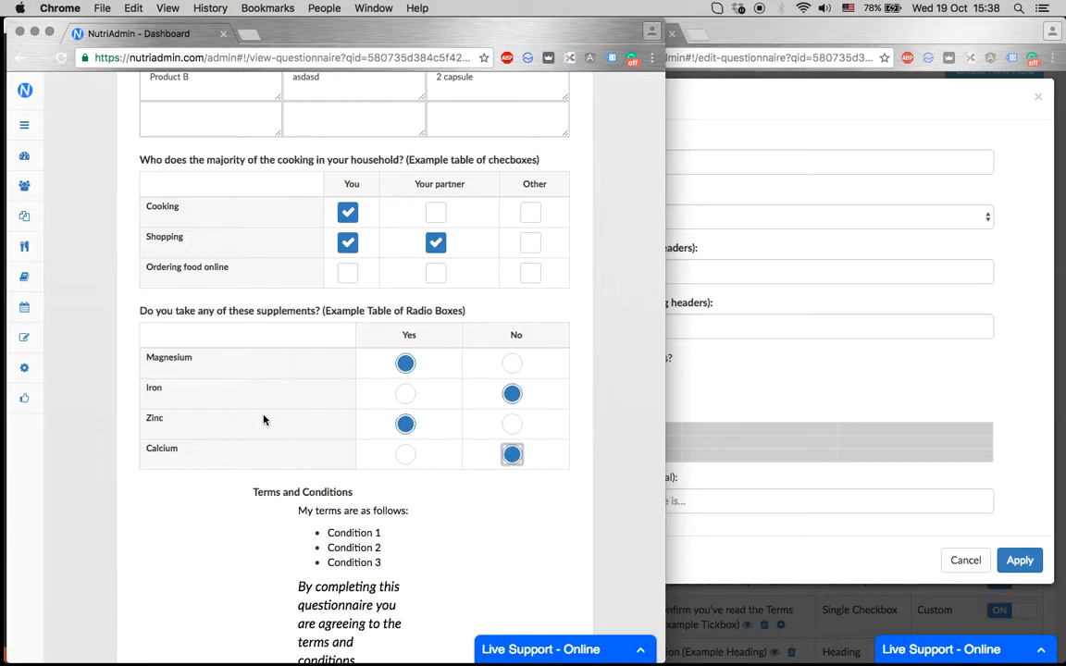
- View the Terms and Conditions example and set the new field's type to HTML (like report templates)
scroll(262, 418, "down", 1)
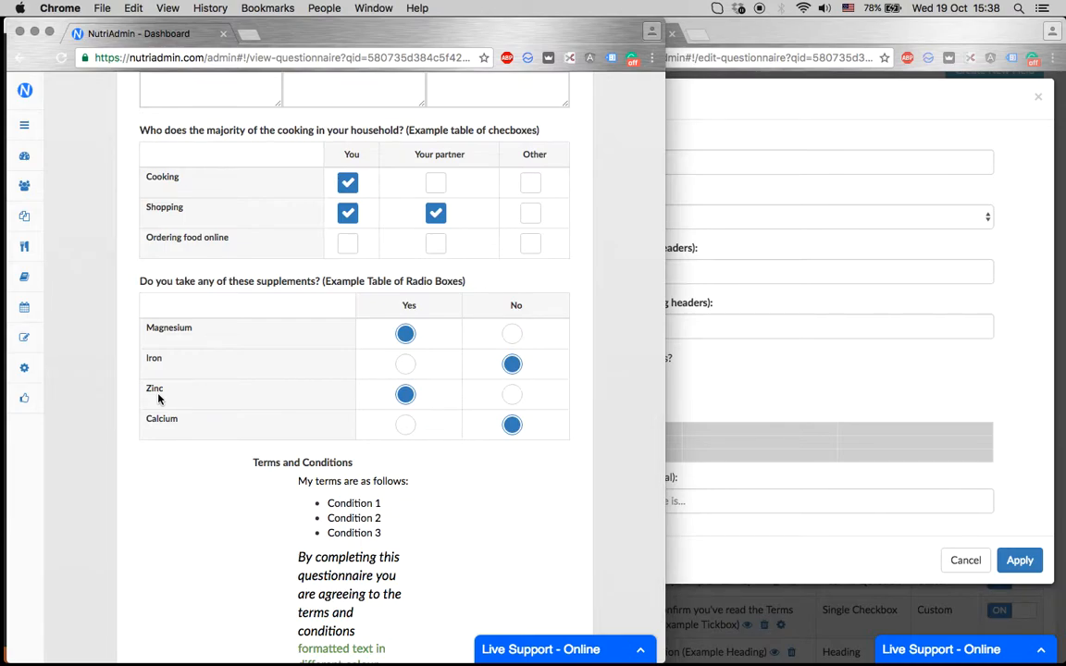
scroll(163, 441, "down", 1)
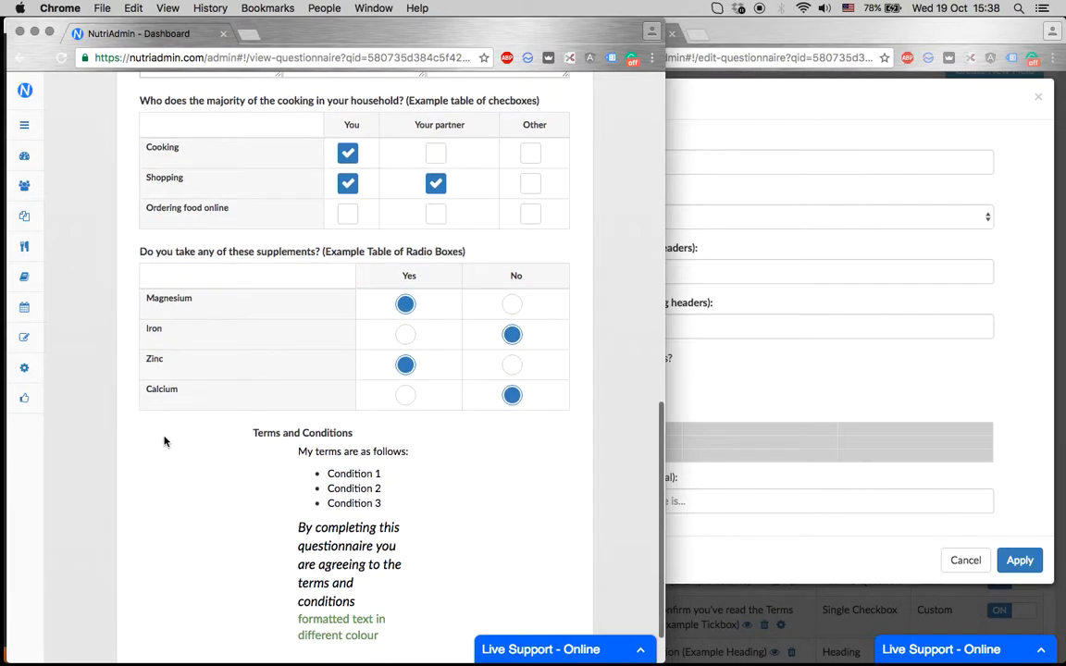
scroll(231, 282, "down", 2)
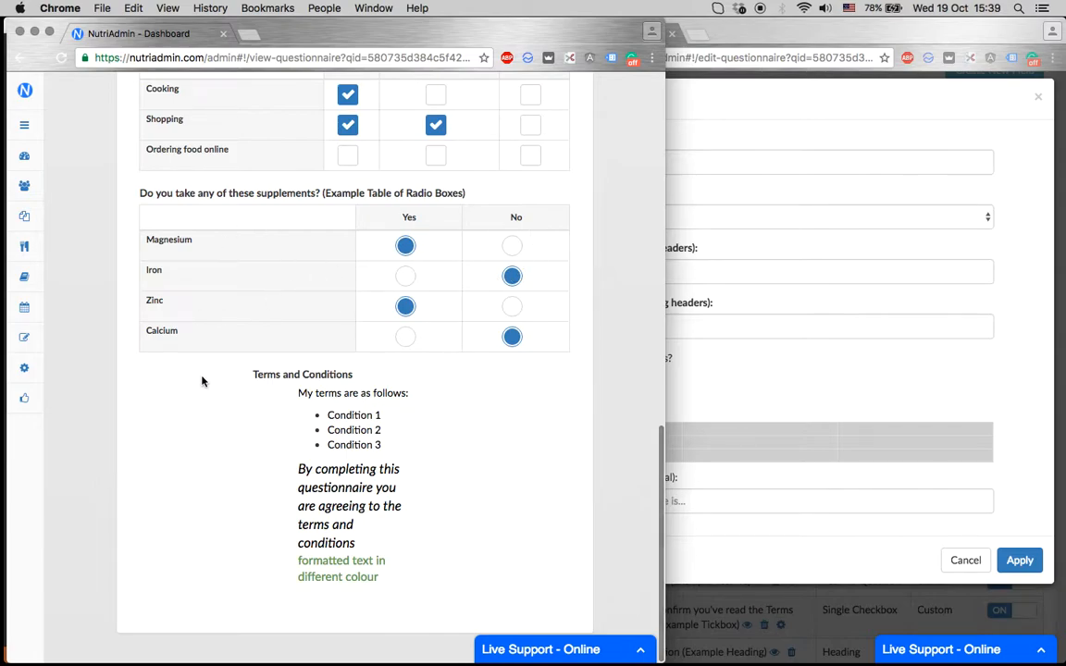
left_click(730, 266)
left_click(566, 208)
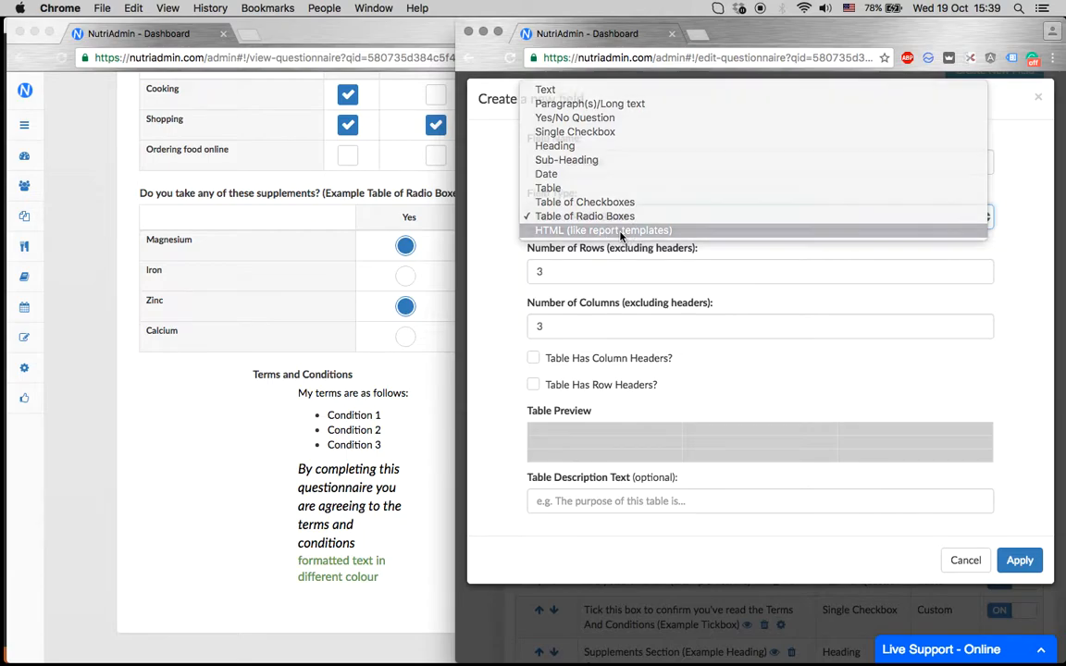
left_click(603, 230)
- Enter the placeholder text "asdasdasdasdasdasdasd" in the new field's HTML editor and colour it green
left_click(648, 389)
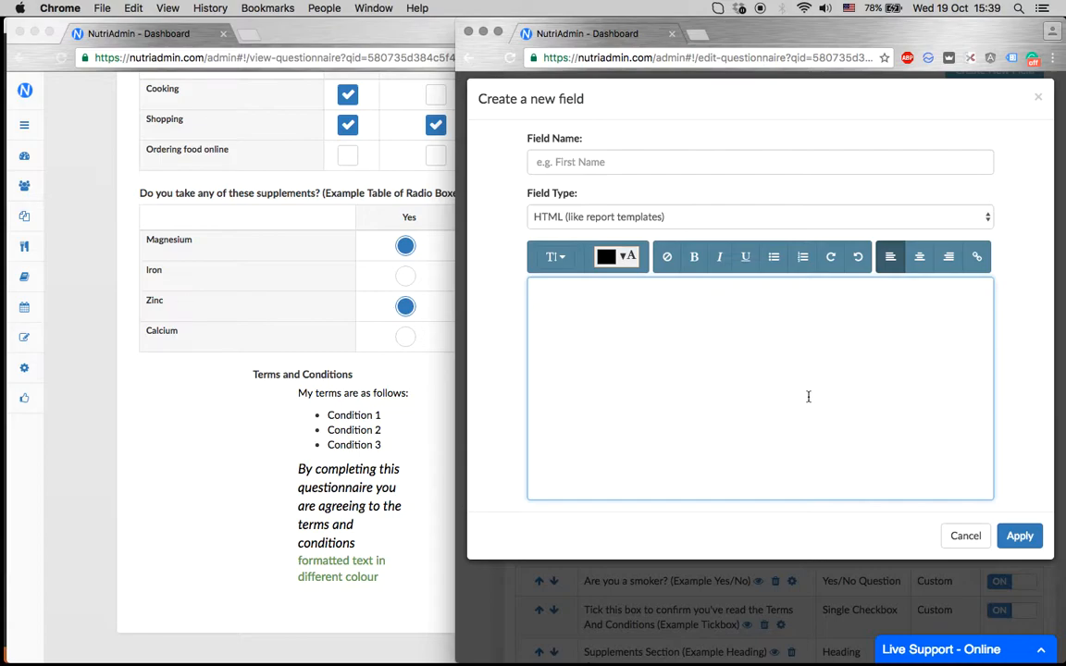
type("asdasdasdasdasdasdasd")
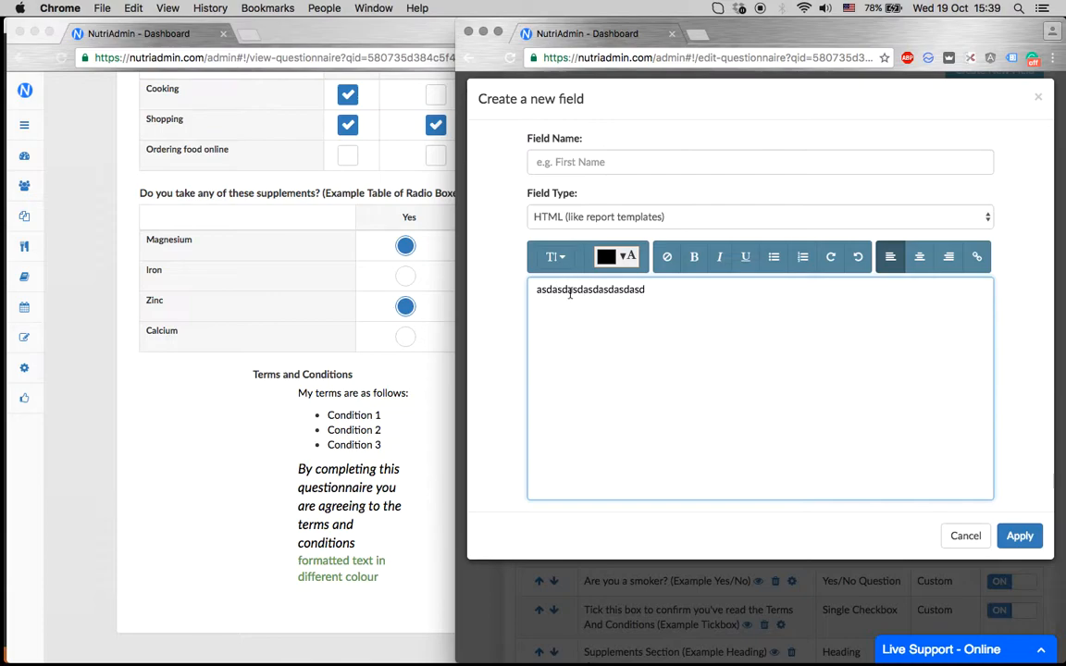
double_click(570, 290)
left_click(606, 256)
left_click(683, 302)
left_click(723, 318)
left_click(552, 325)
- Set the green placeholder text's size to Large and start a new line below it
left_click(553, 257)
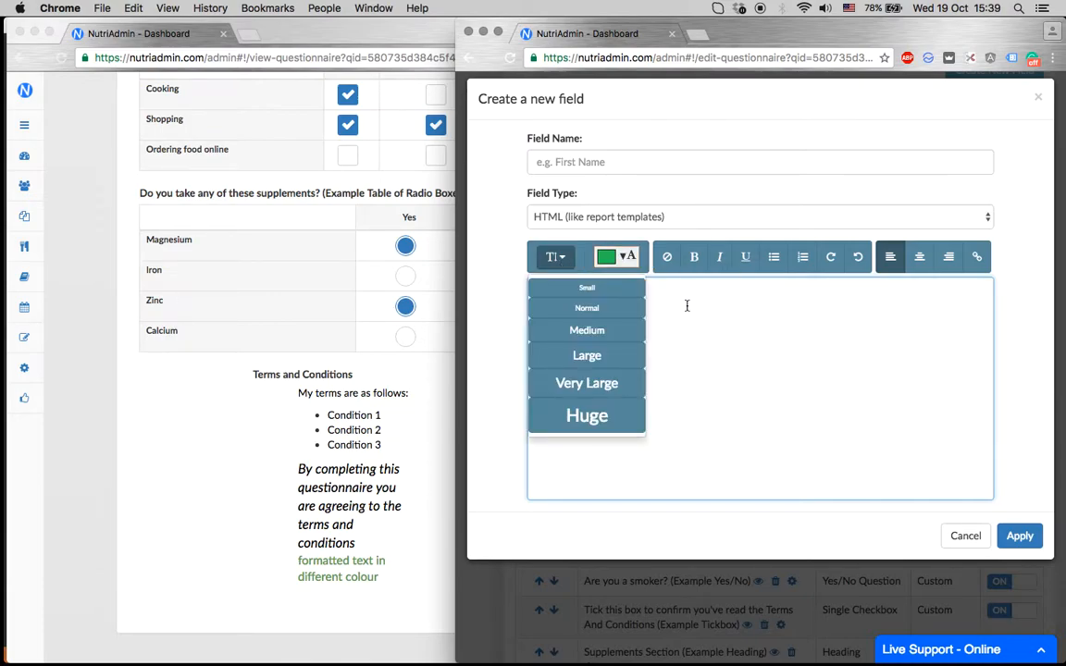
left_click(630, 352)
double_click(642, 294)
left_click(555, 256)
left_click(585, 351)
left_click(654, 341)
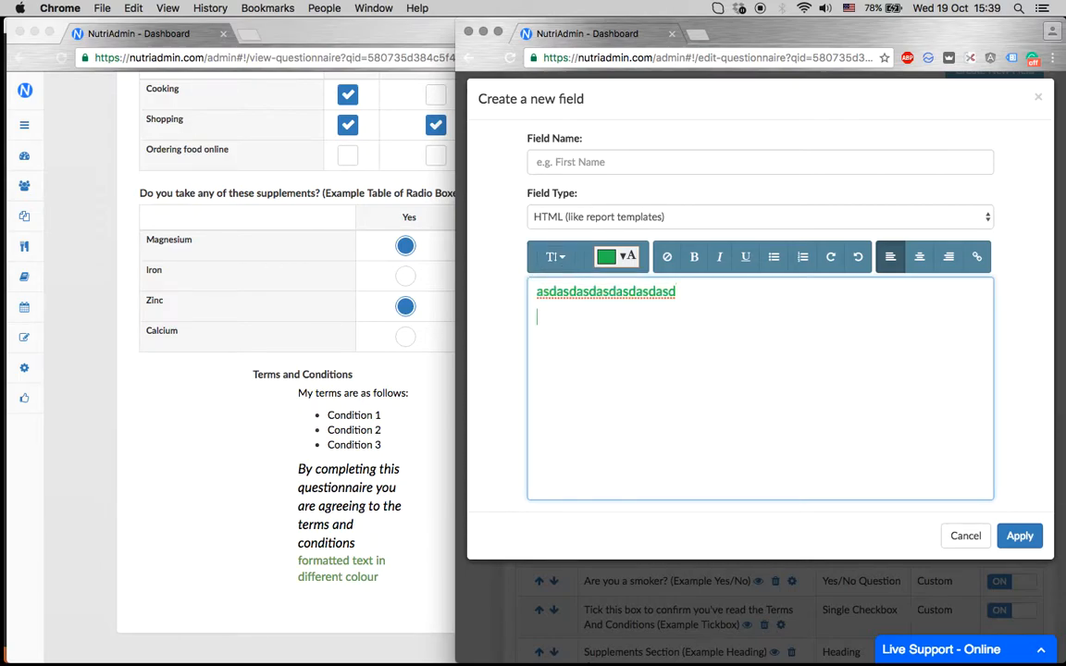
- Add a bulleted list with two "sdfsdf" items below the green text and end the list
left_click(776, 257)
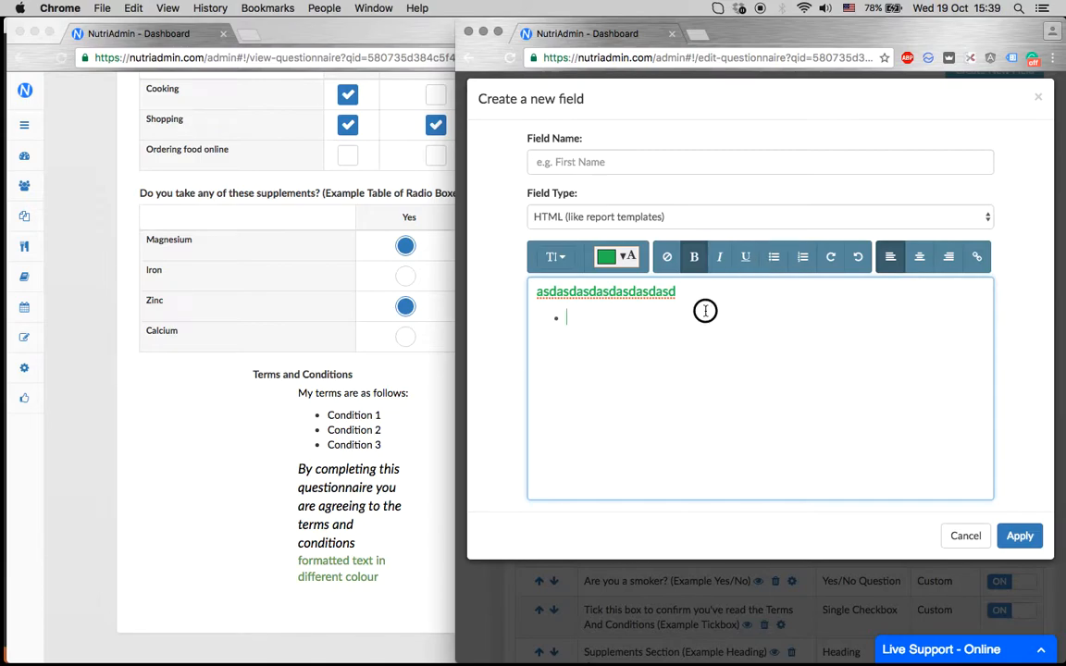
type("sdfsdf")
key("Return")
type("sdfsdf")
key("Return")
key("Return")
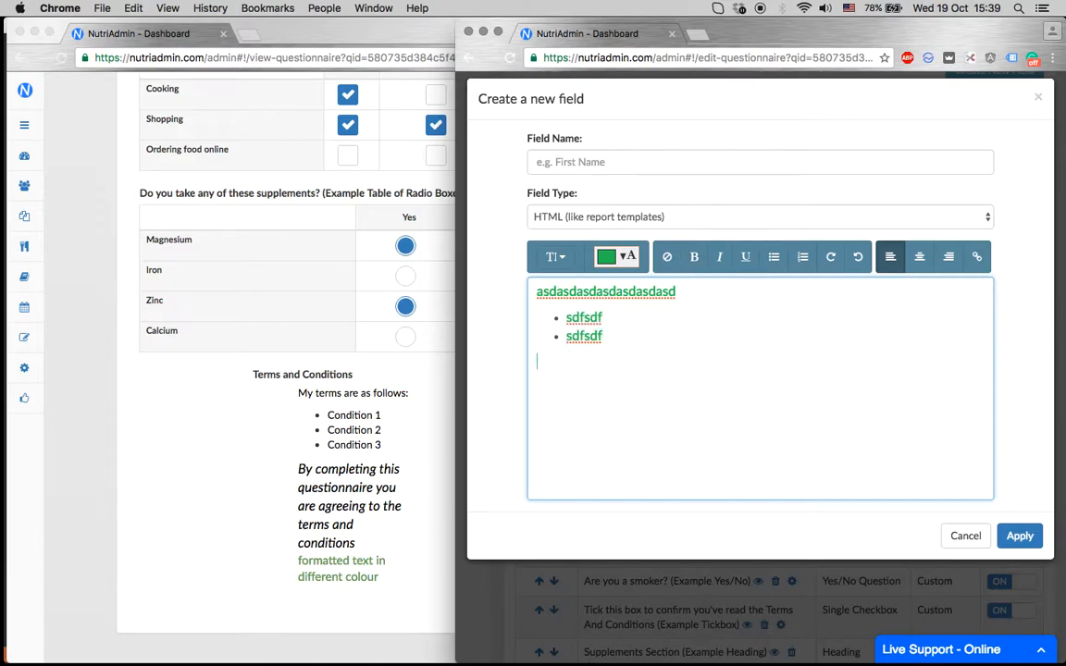
- Compare the editor content with the formatted Terms and Conditions text in the client view, and discard the new HTML field
left_click(264, 441)
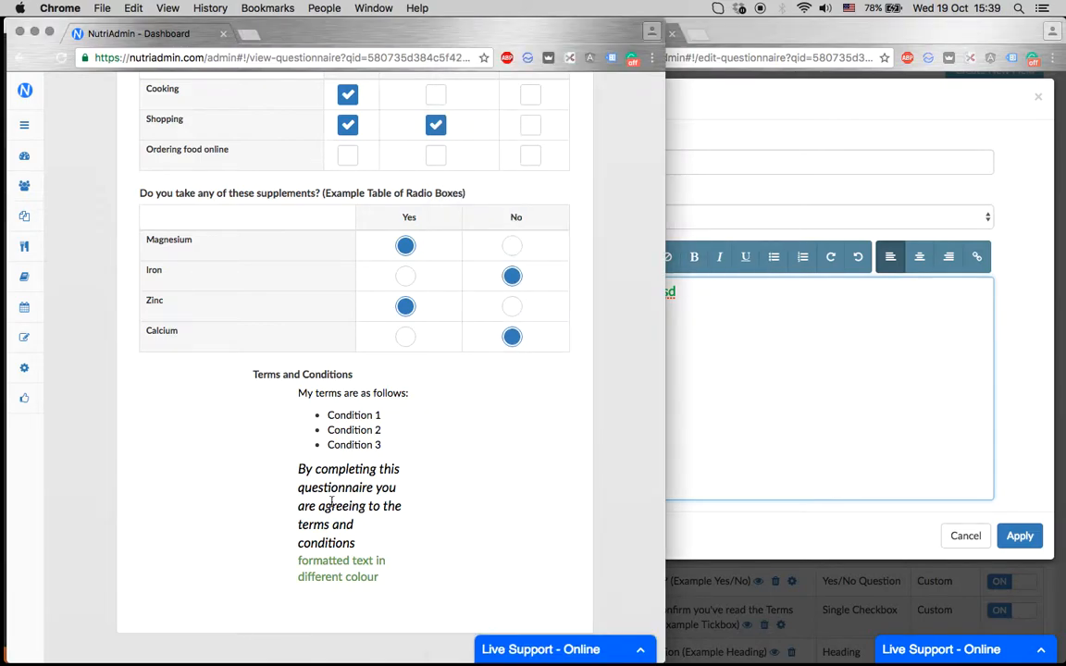
scroll(264, 386, "down", 1)
left_click_drag(295, 467, 391, 561)
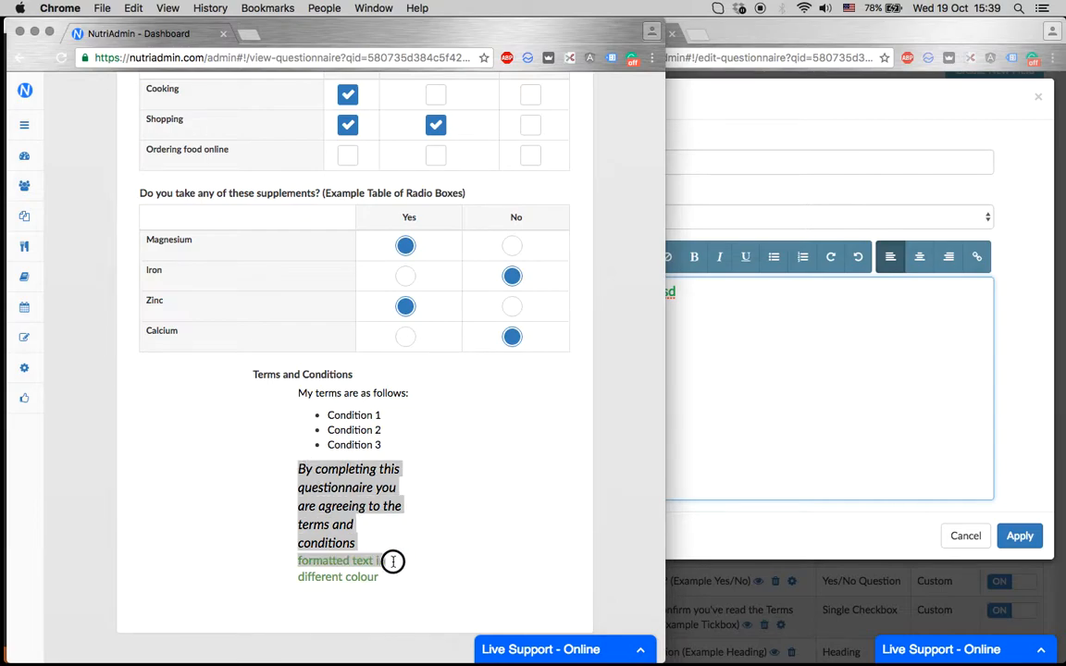
left_click(425, 465)
left_click(775, 409)
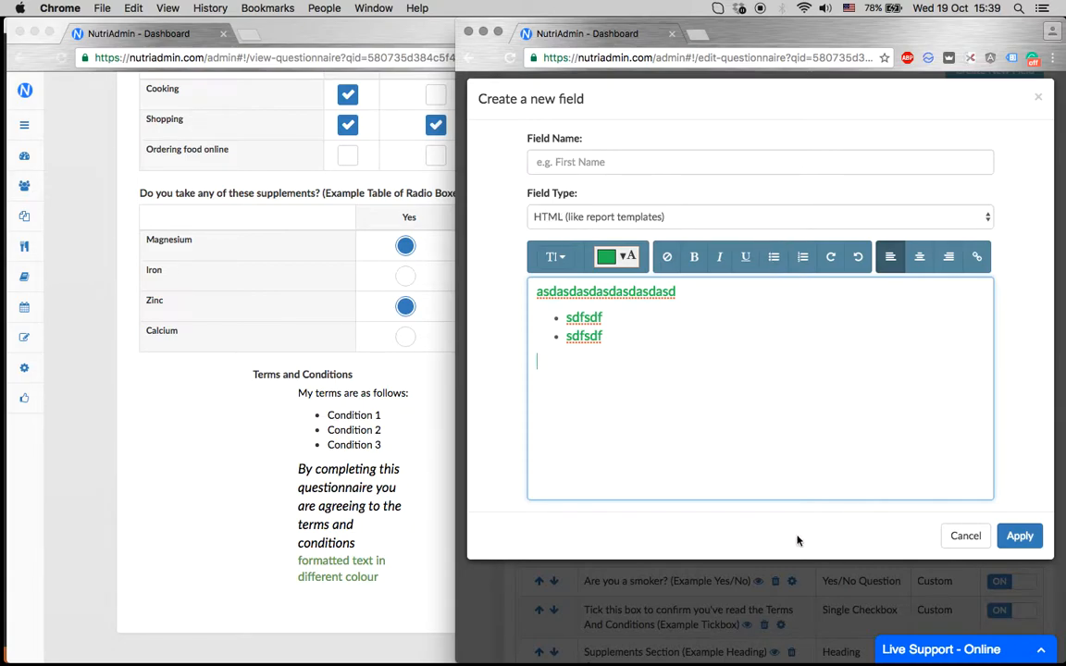
left_click(960, 535)
- Review the questionnaire's custom fields list and switch the Supplements Section heading field off and on again
scroll(673, 144, "up", 3)
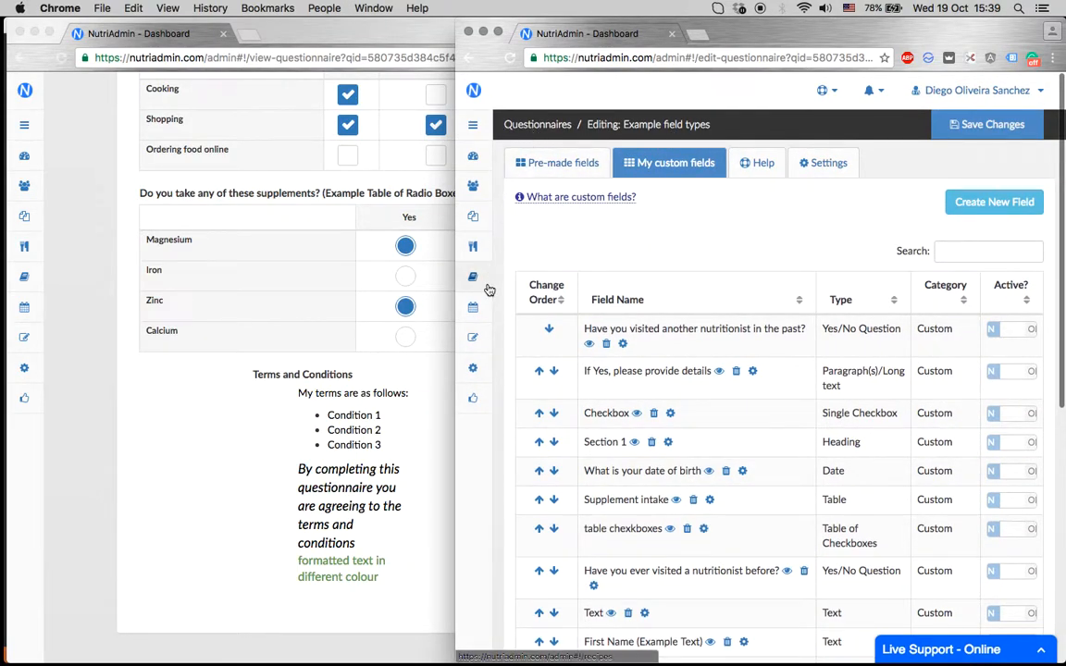
left_click(676, 162)
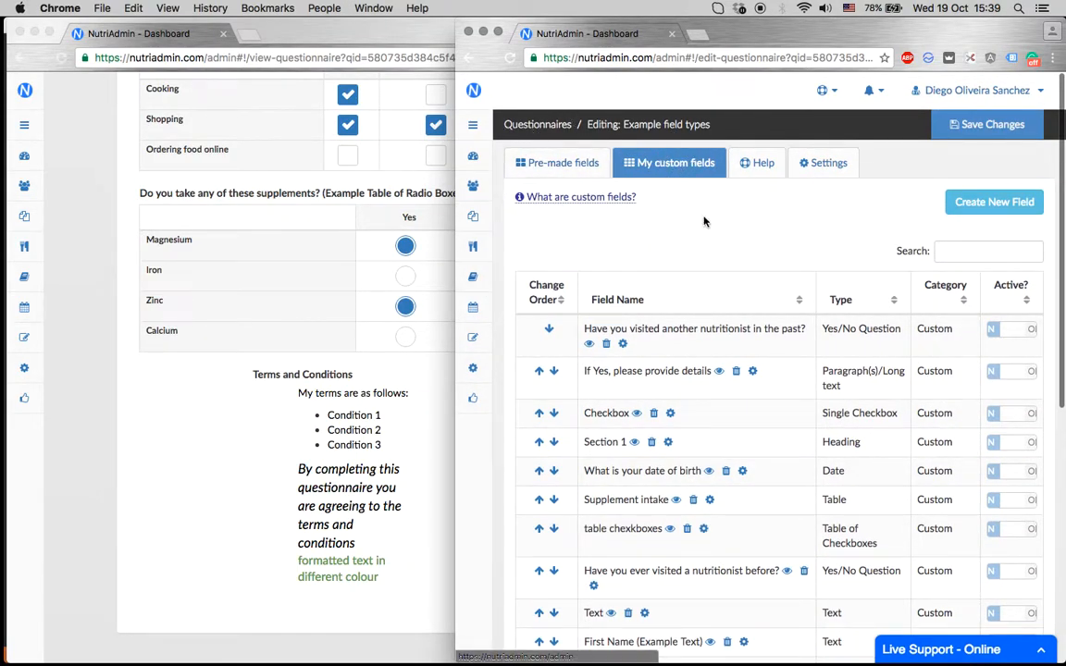
scroll(703, 220, "down", 10)
scroll(703, 219, "up", 10)
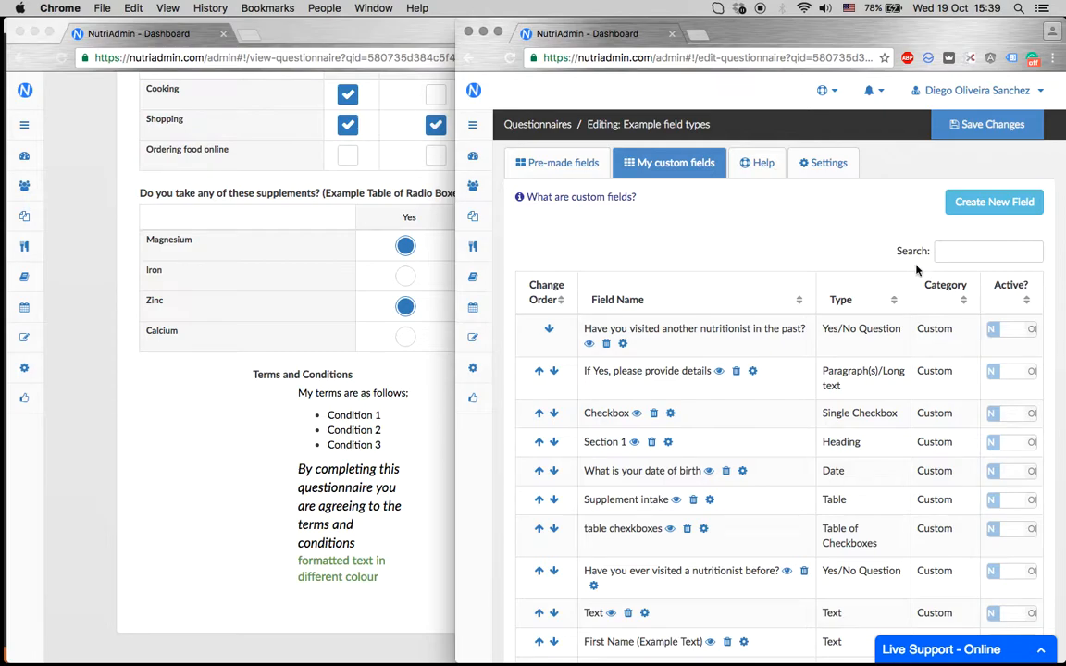
scroll(917, 271, "down", 1)
scroll(917, 270, "down", 8)
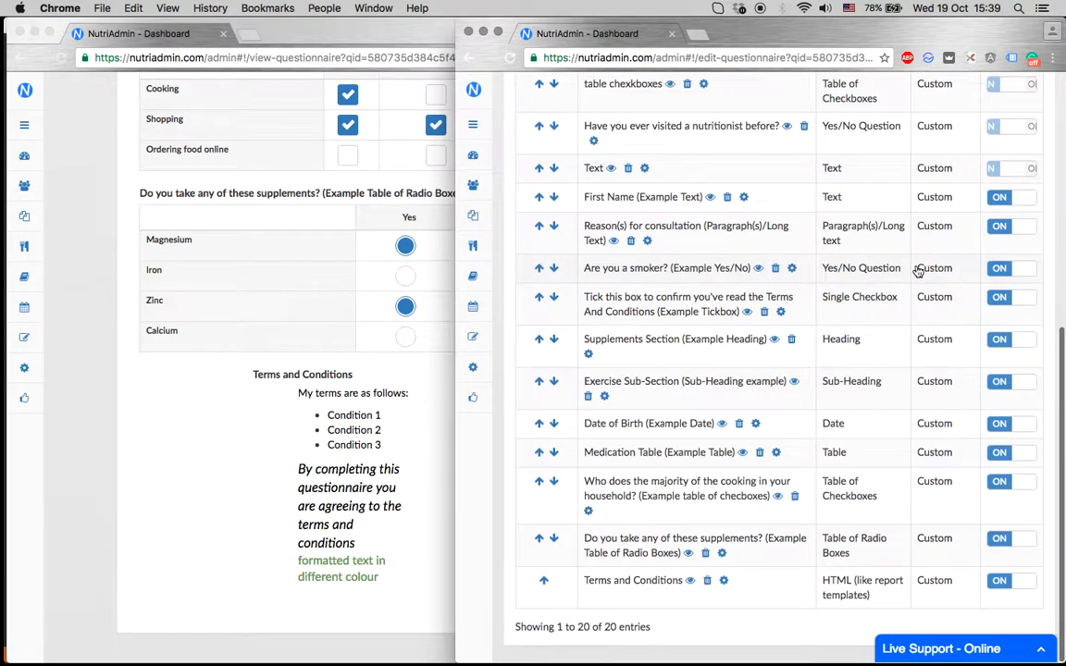
left_click(1013, 341)
left_click(1013, 341)
scroll(1012, 339, "up", 10)
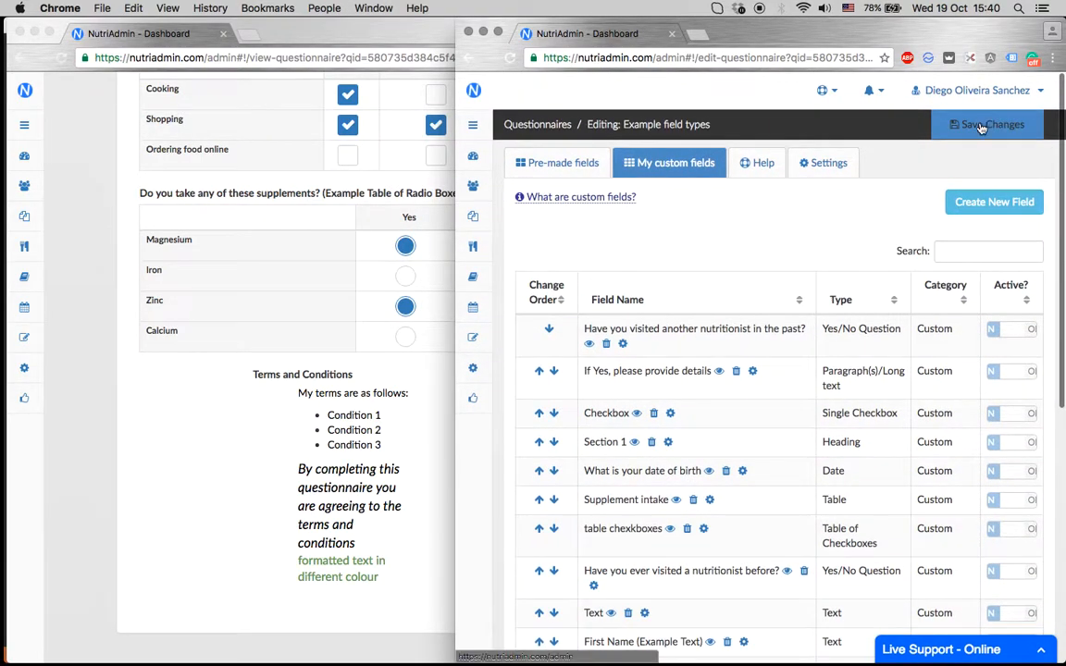
left_click(745, 231)
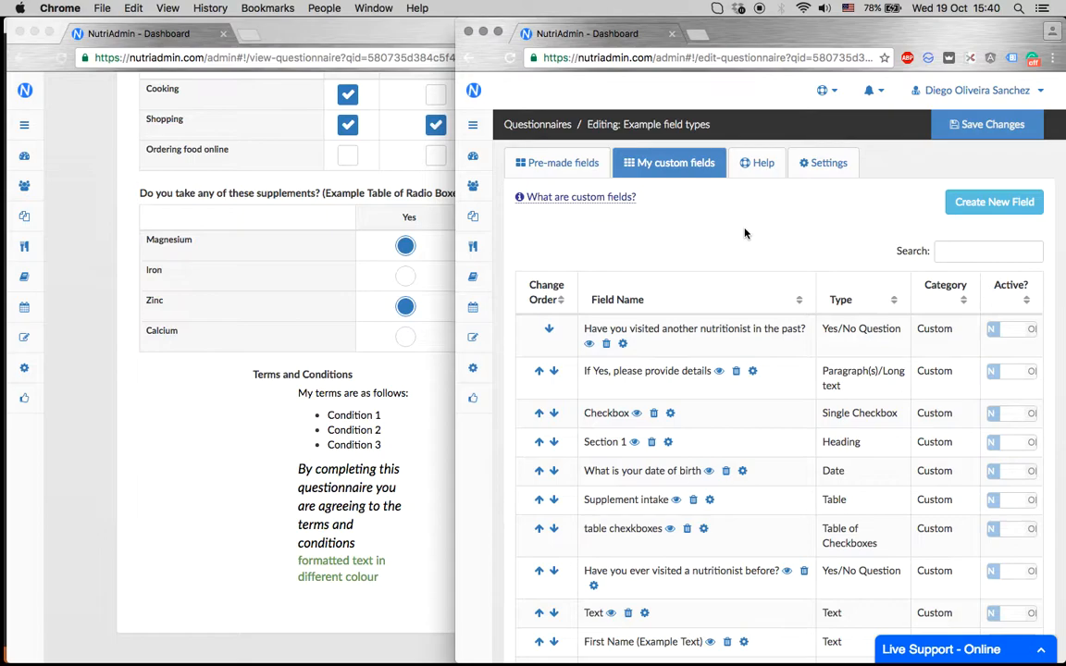